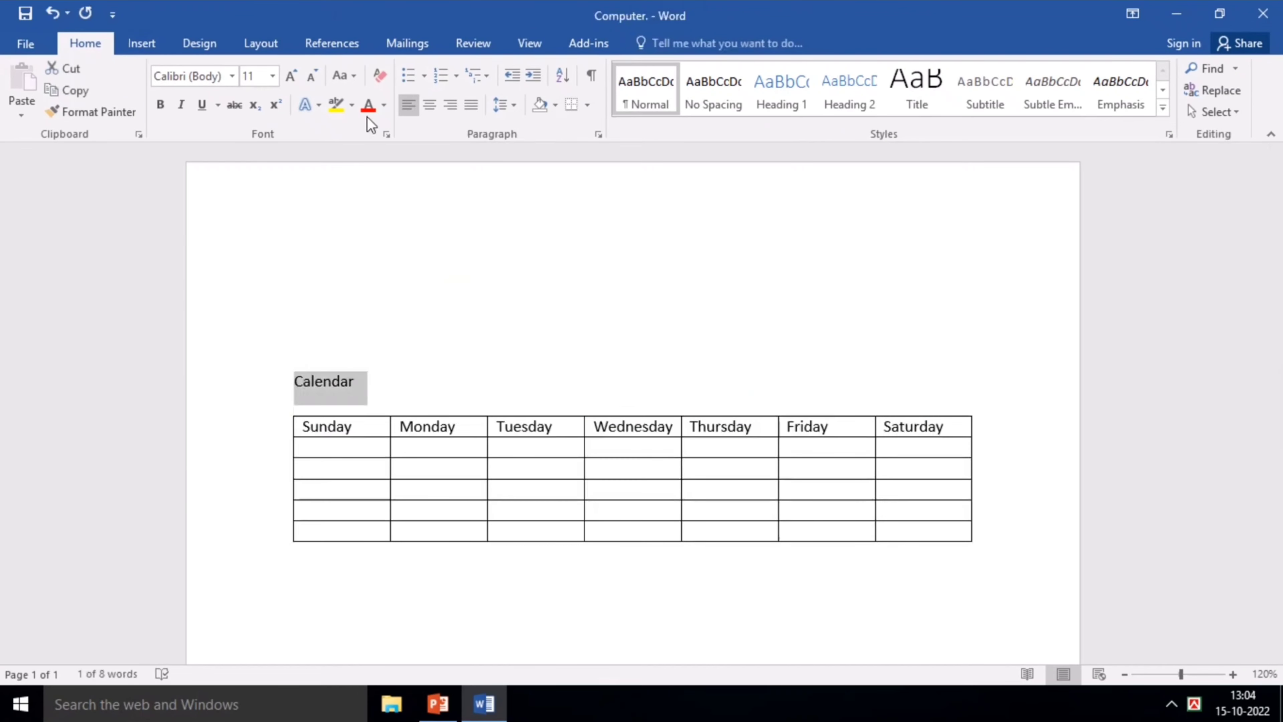
Centre the Calendar title and the row of day names
key(ctrl+e)
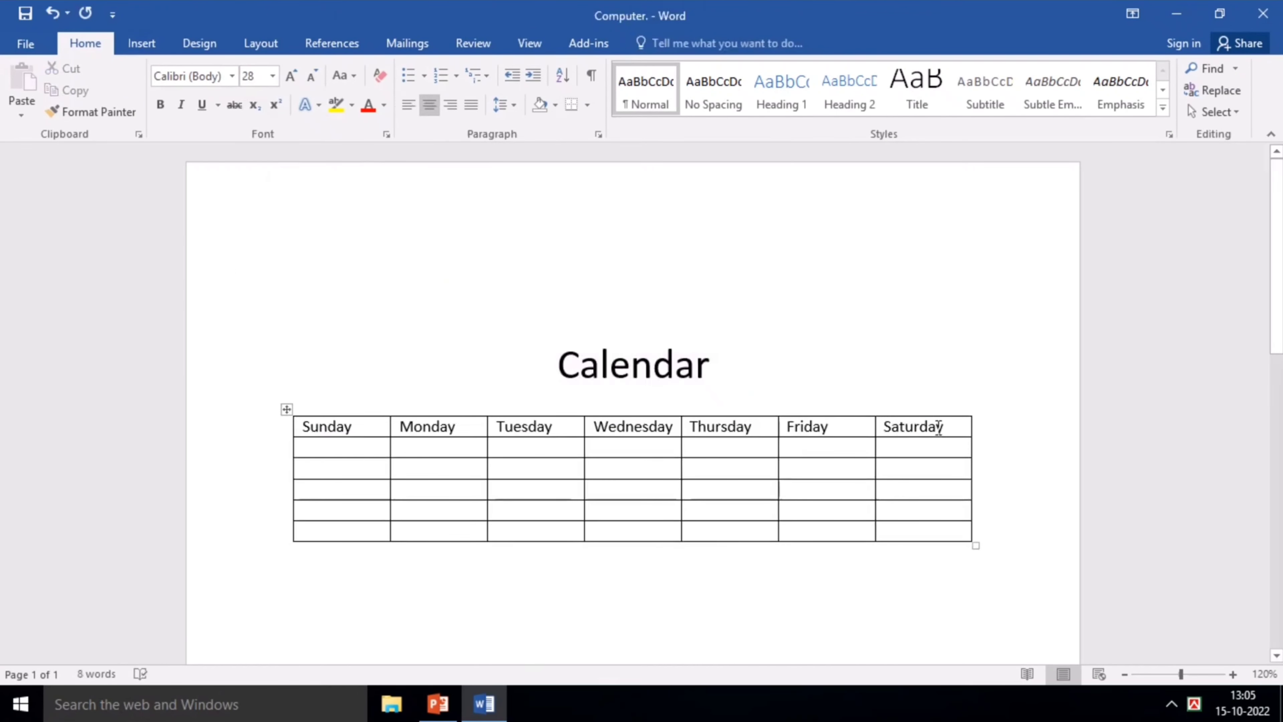
drag(938, 427, 302, 427)
click(429, 105)
Fill the table with dates 1 to 31, starting in the Tuesday cell
click(580, 457)
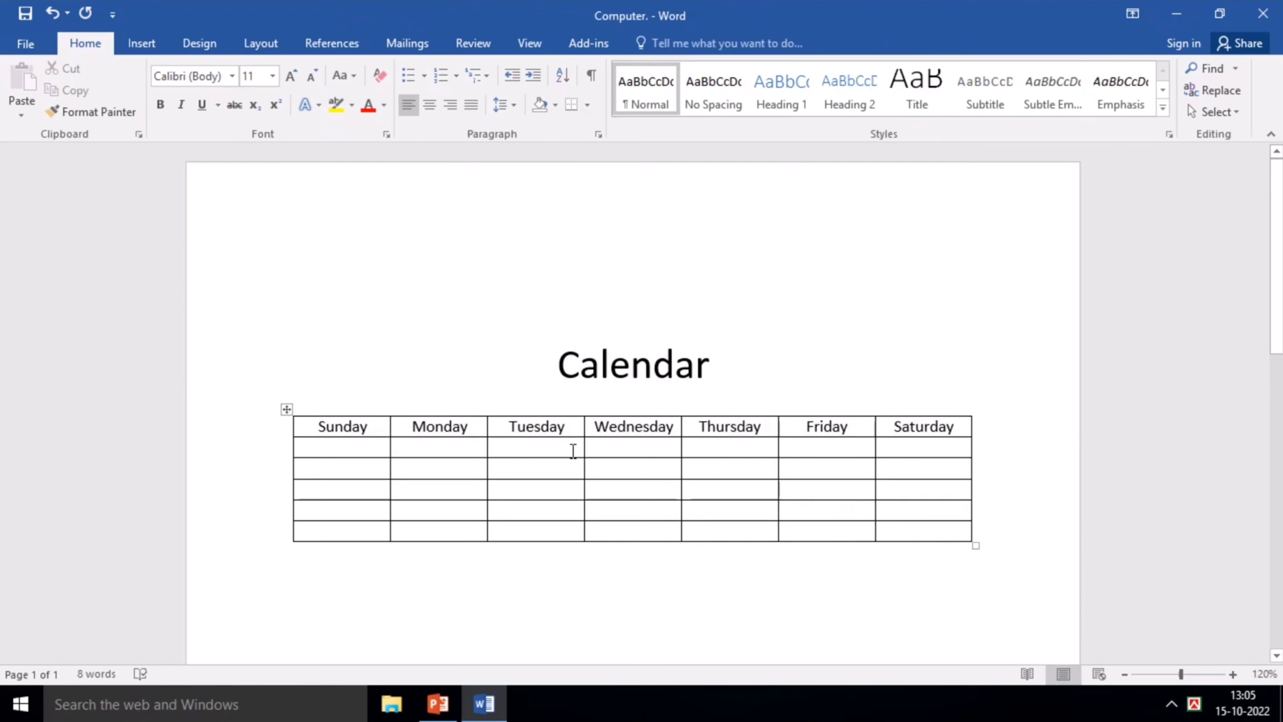
text(1	2	)
text(3	)
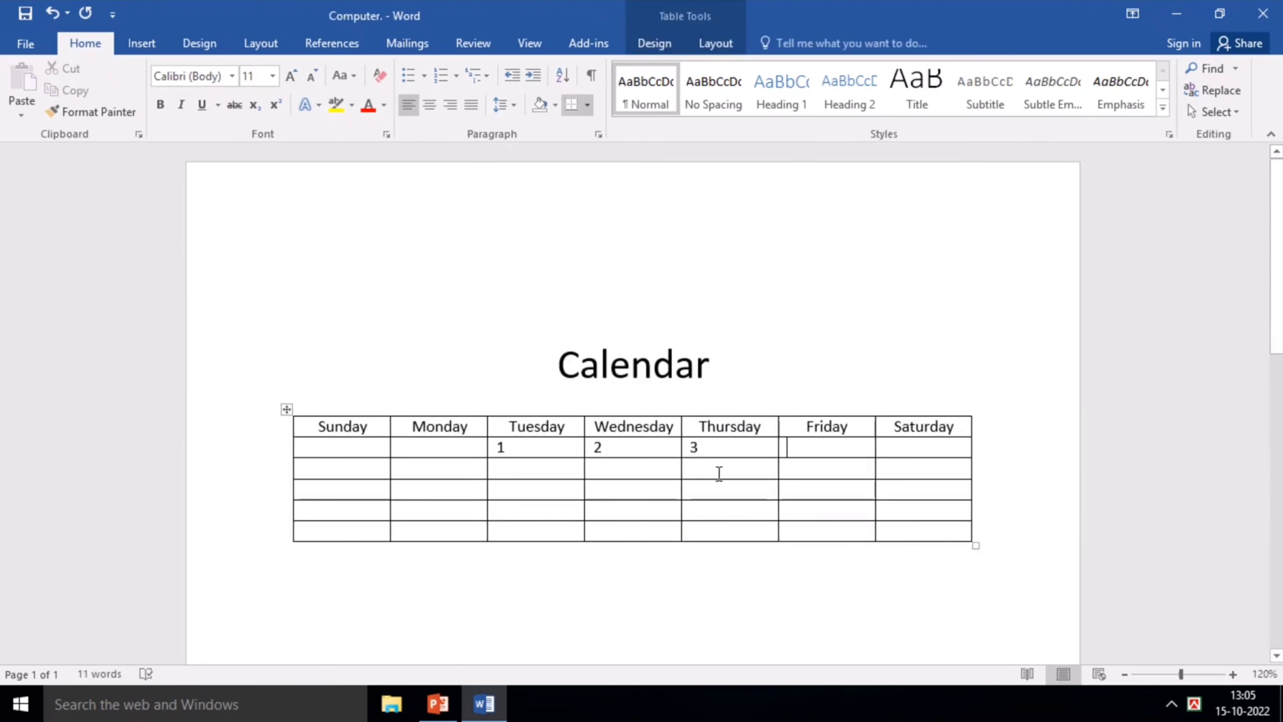
text(4	5	6	7	8	9	10	11	12	13	14	15	16	17	18	19	20	21)
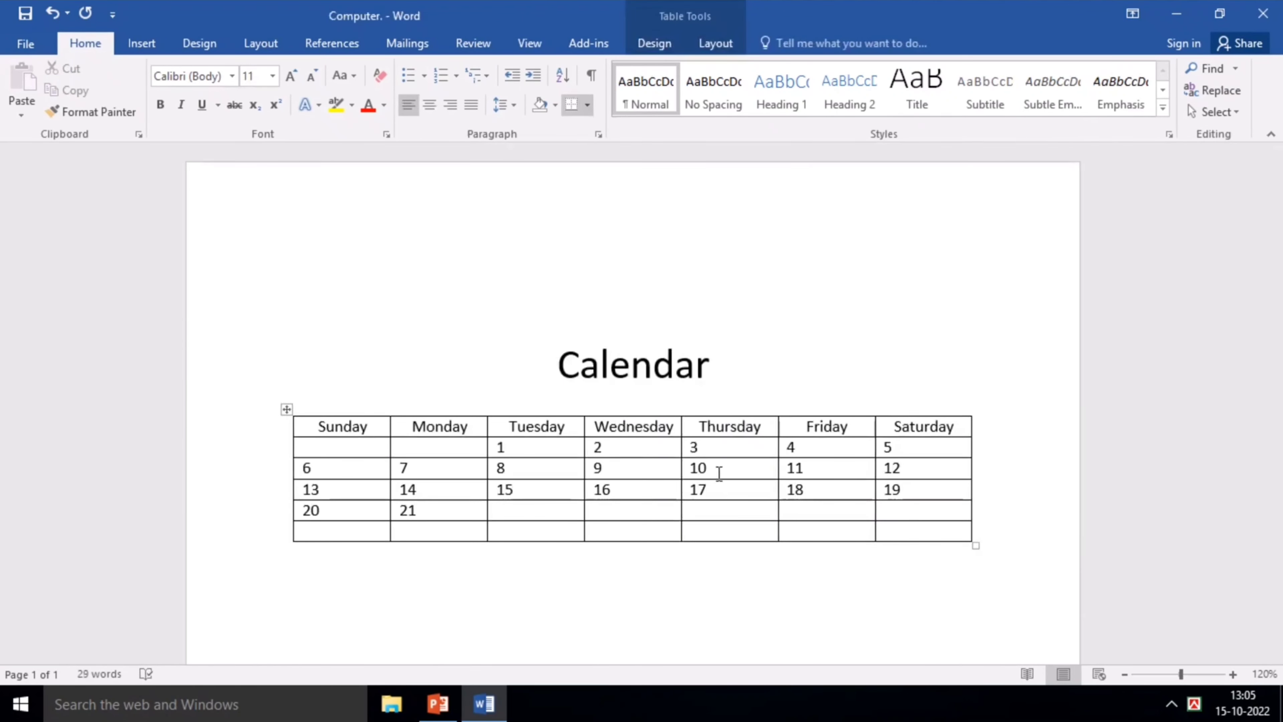
text(	22	23	24	25	26	27	28	29	30	31)
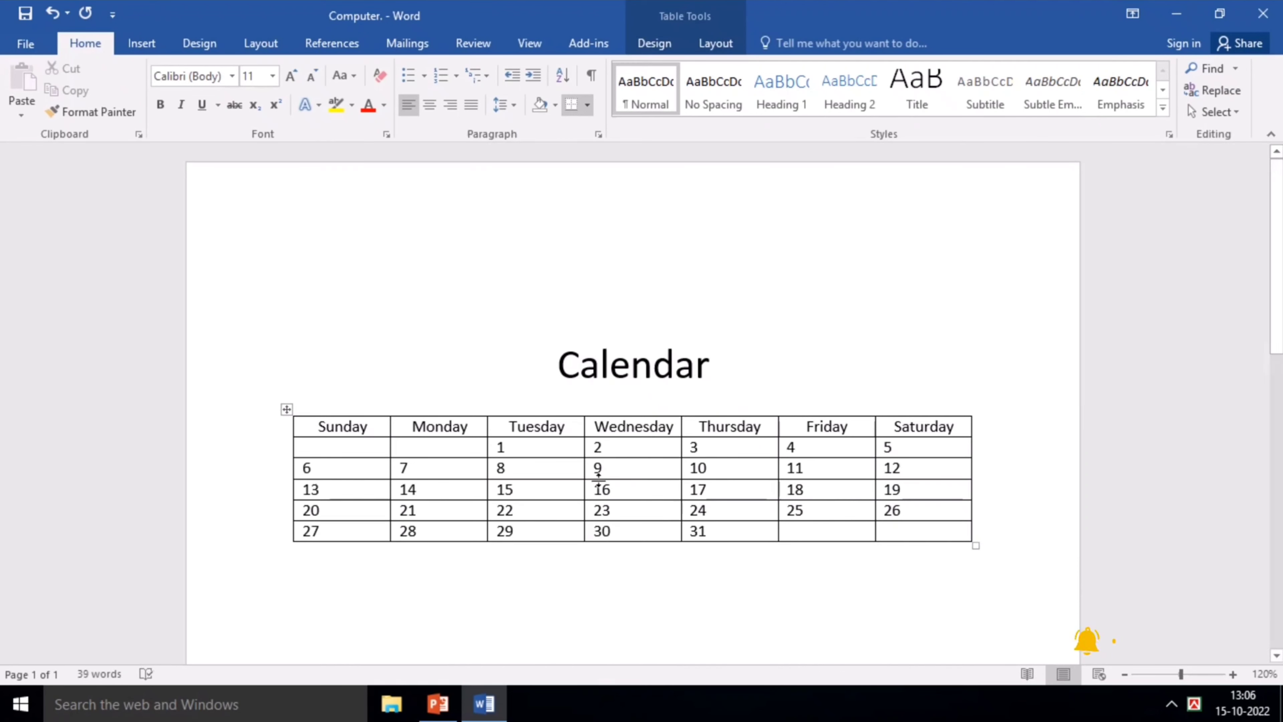
click(578, 444)
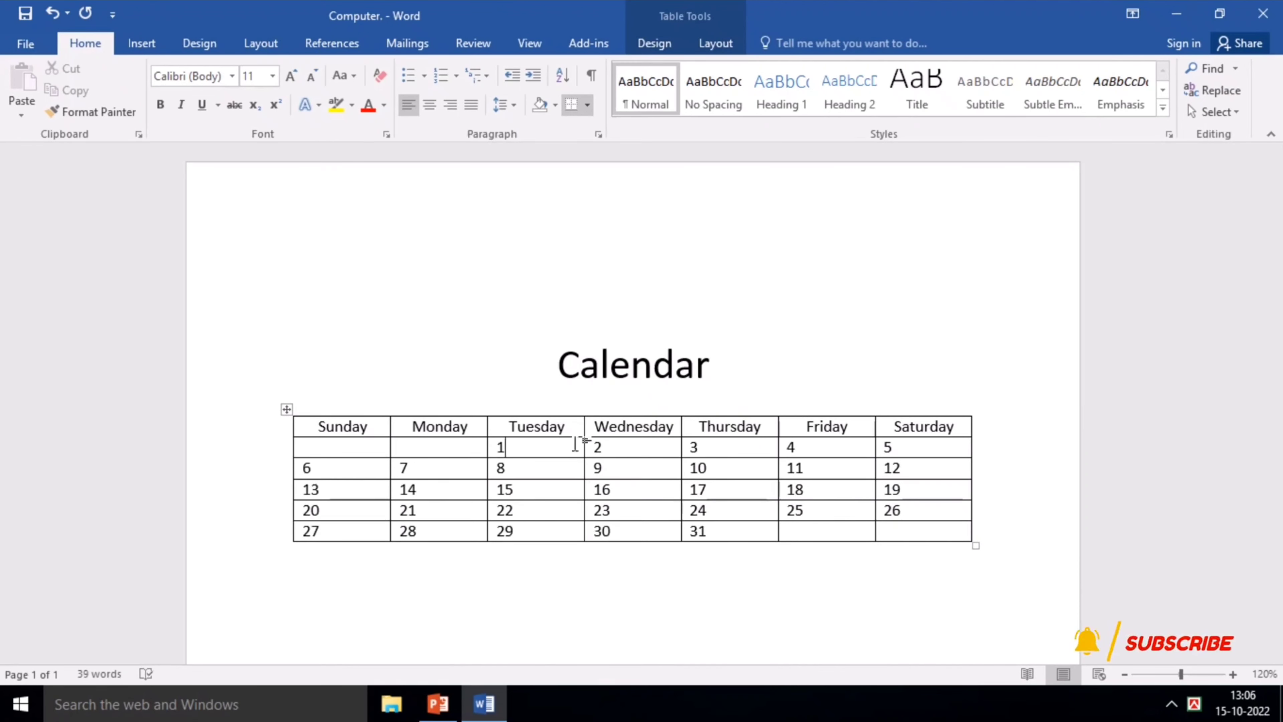
click(538, 469)
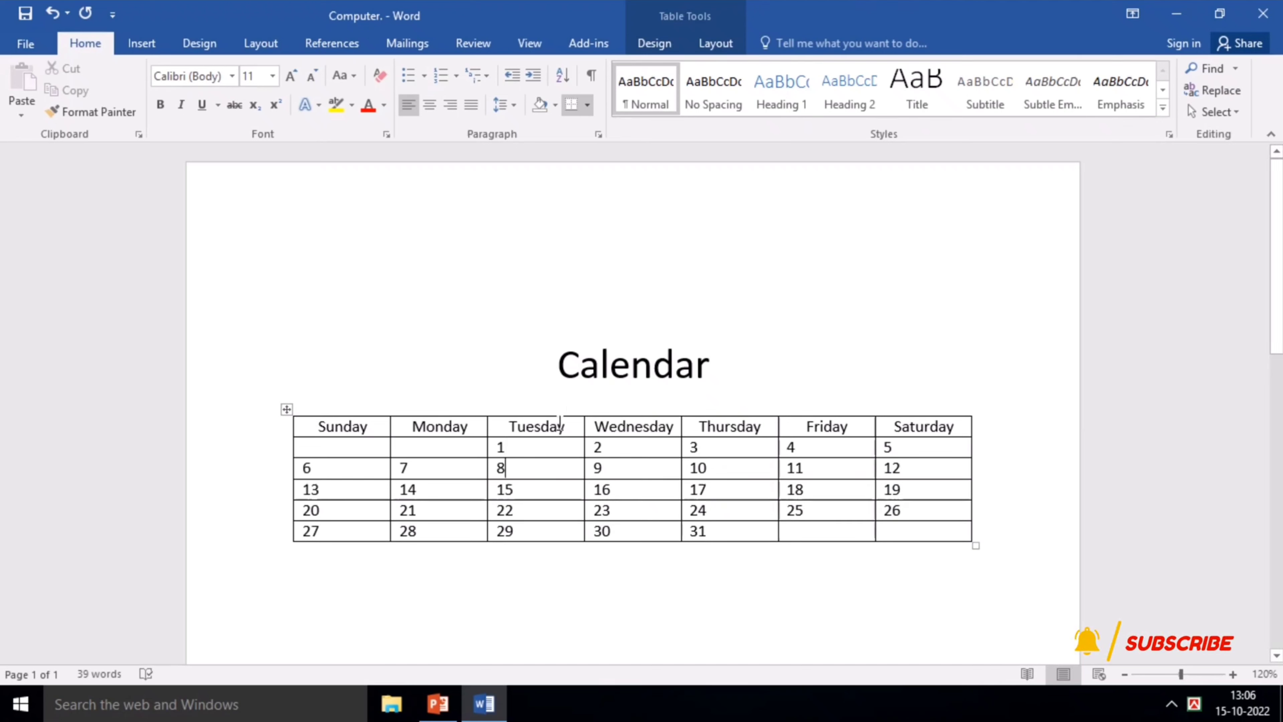
Open Modify Table Style for the Table Grid style from the Design gallery and move the dialog off the table
click(652, 44)
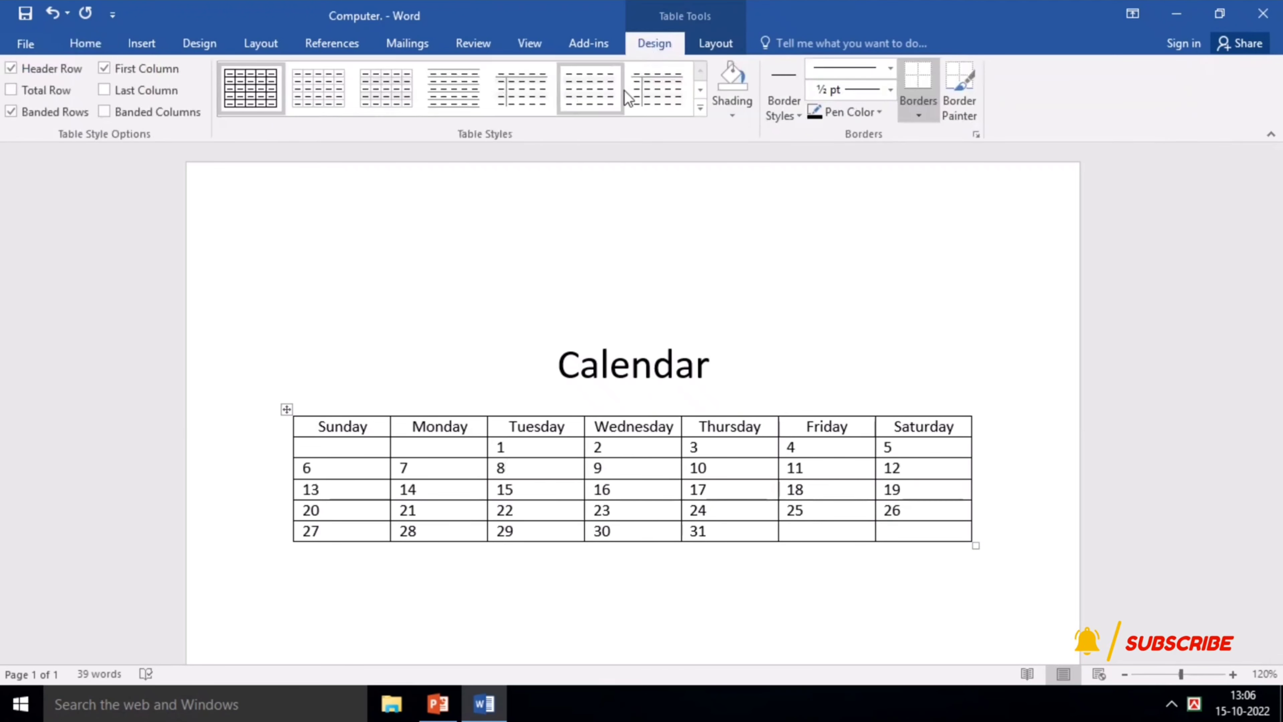
click(700, 108)
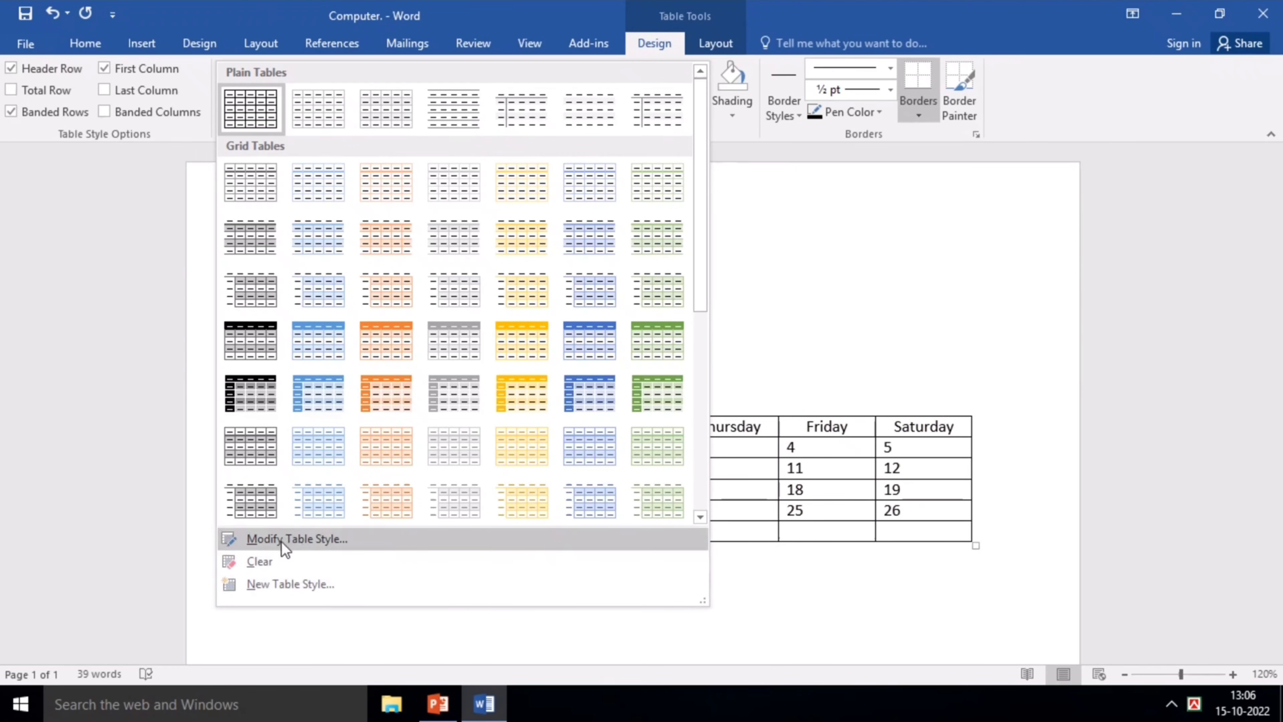
click(313, 540)
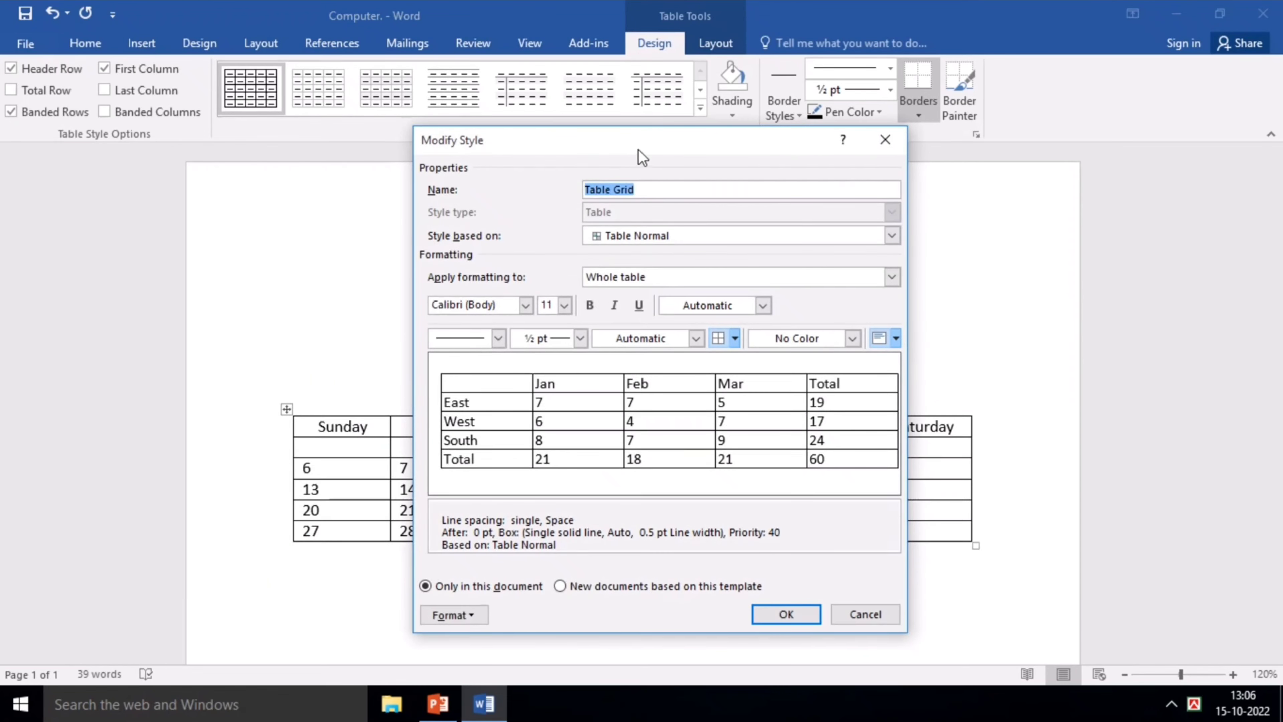
mouse_move(637, 147)
mouse_down()
mouse_move(421, 68)
mouse_move(428, 93)
mouse_move(241, 92)
mouse_up()
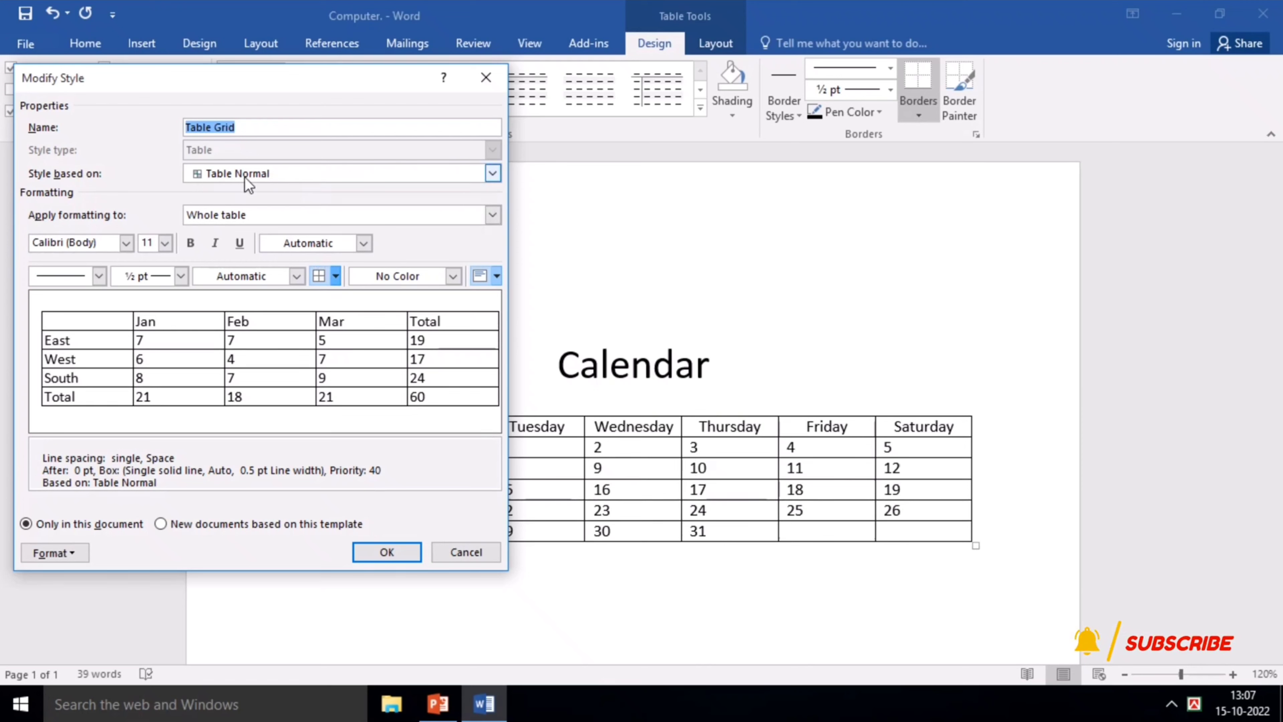
Try Table Grid 5, Table Grid 7 and Table Grid 2 as the style's base
click(492, 173)
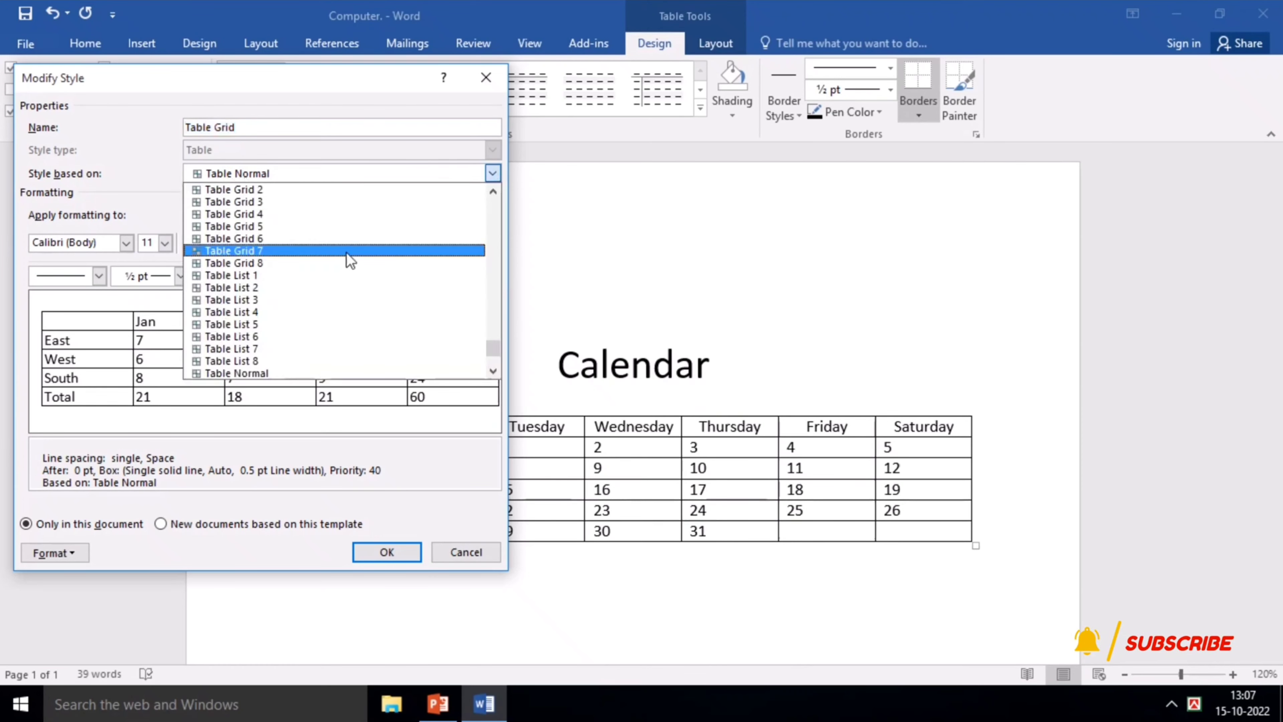
click(285, 226)
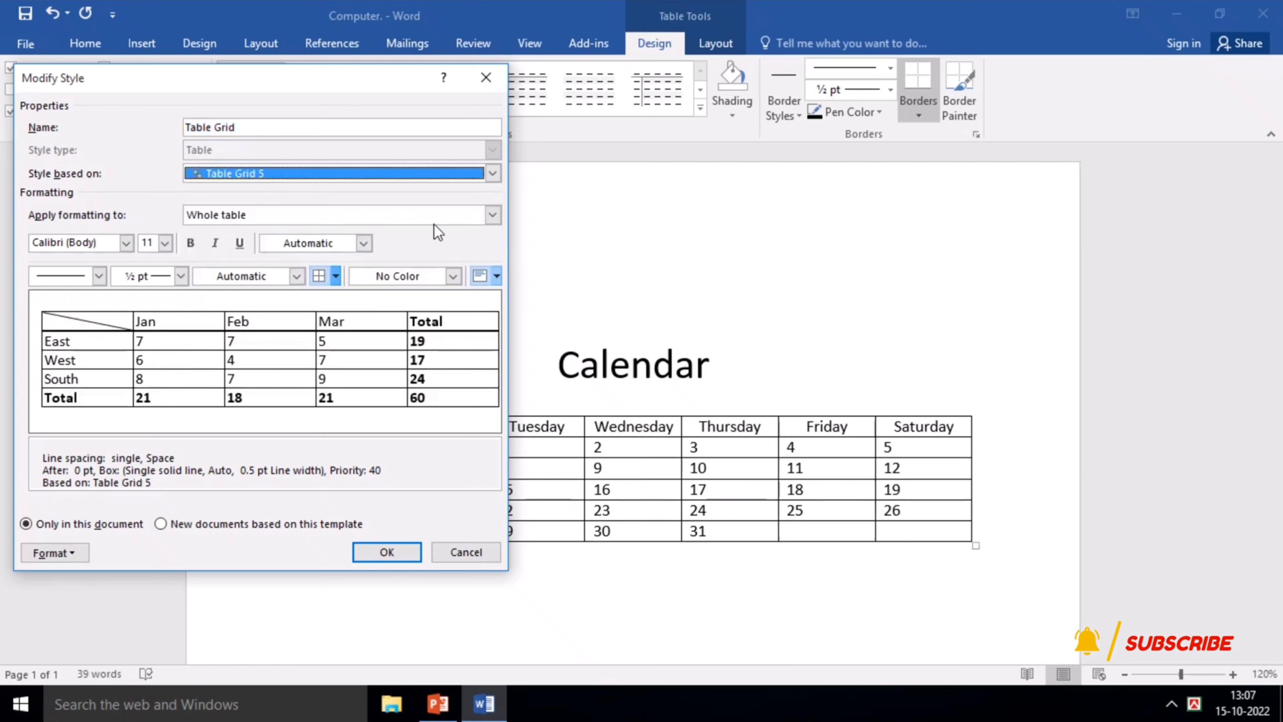
click(492, 174)
click(402, 248)
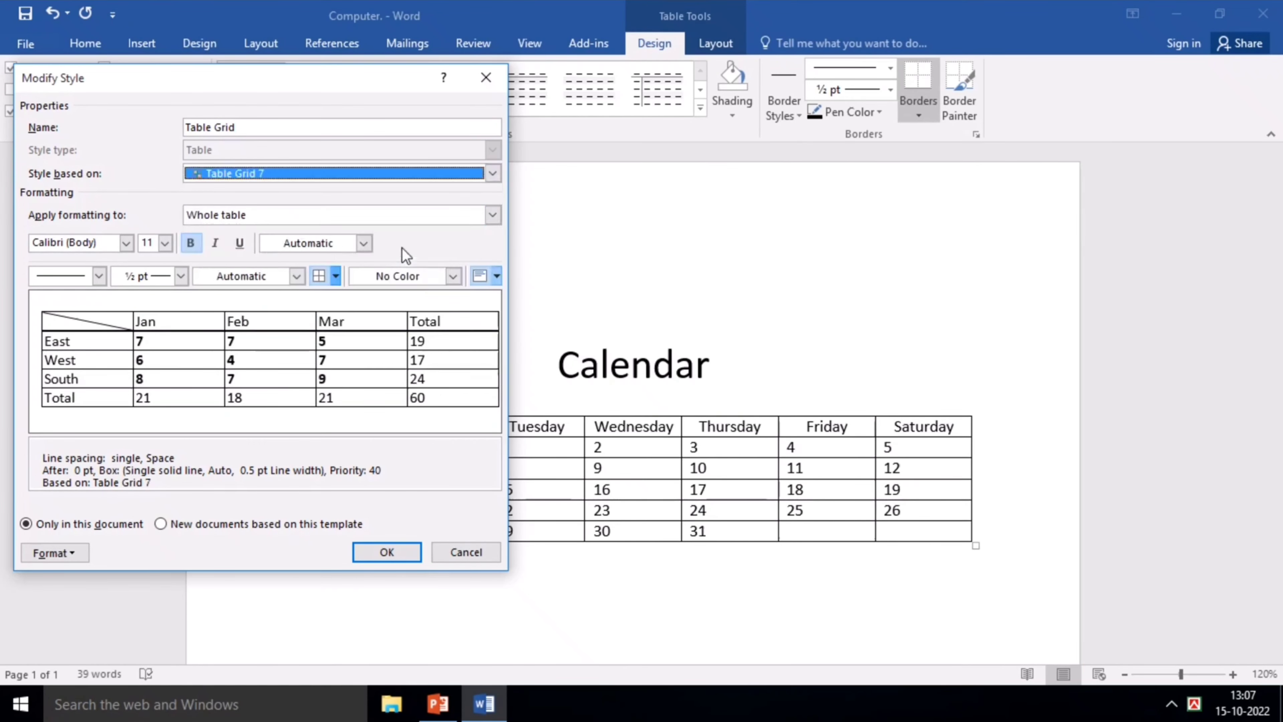
click(492, 174)
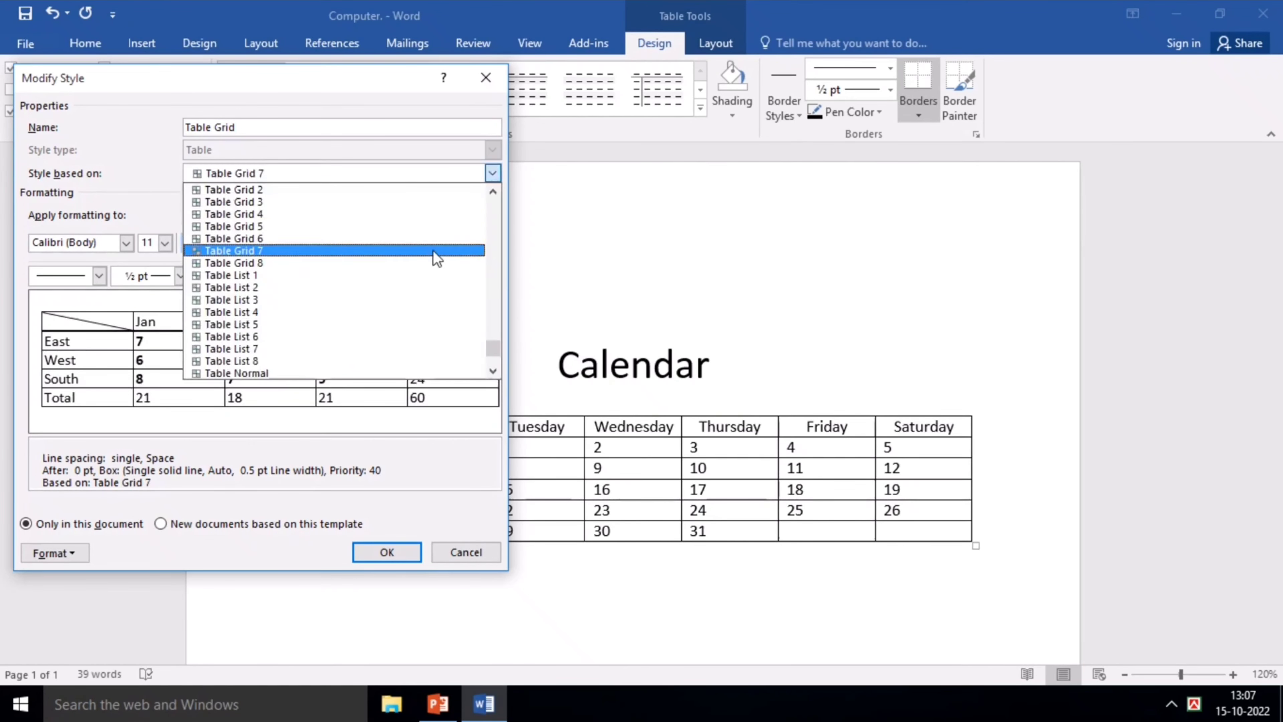
click(342, 190)
Base the style on List Table 2 - Accent 1 and move the dialog toward the page centre
click(494, 173)
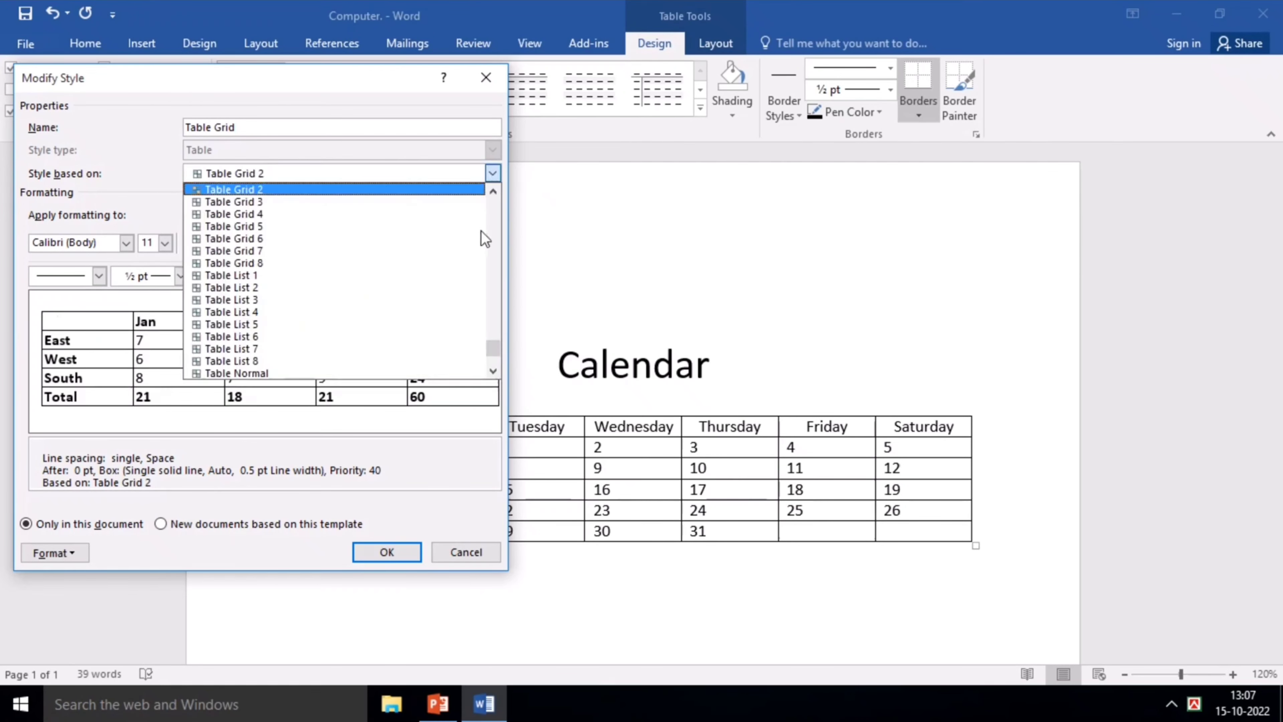
drag(493, 348, 493, 228)
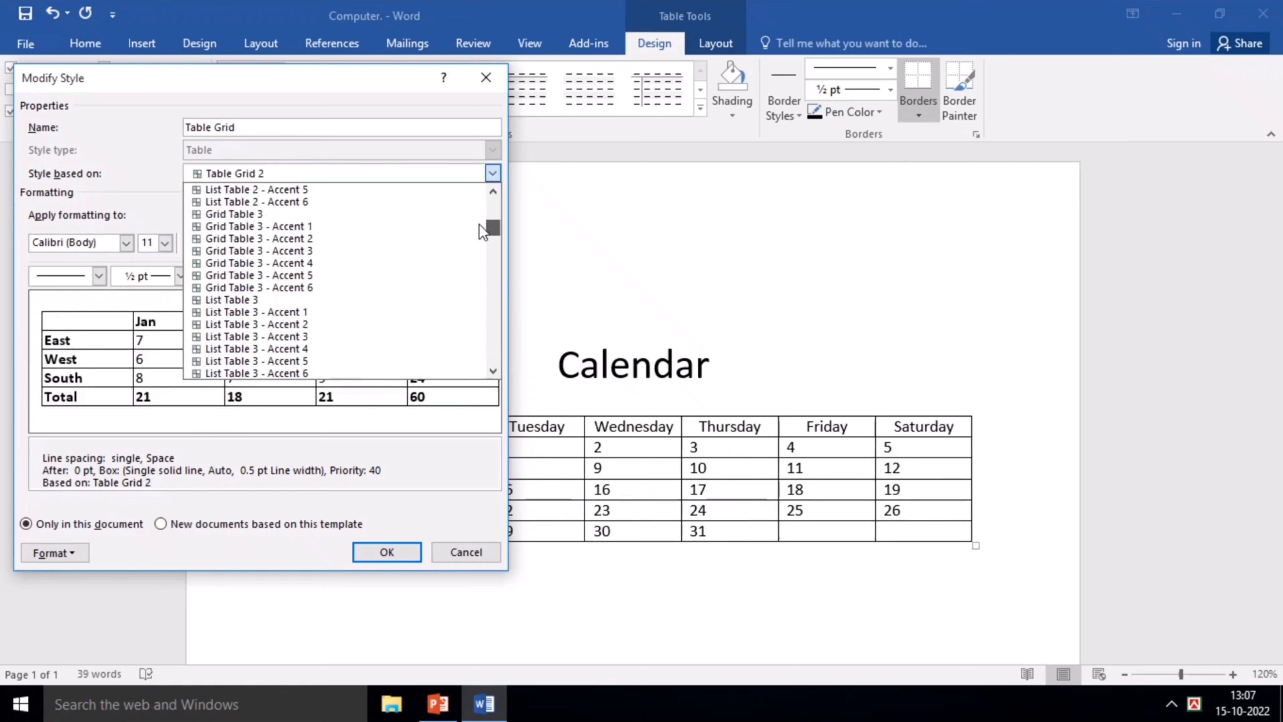
click(253, 202)
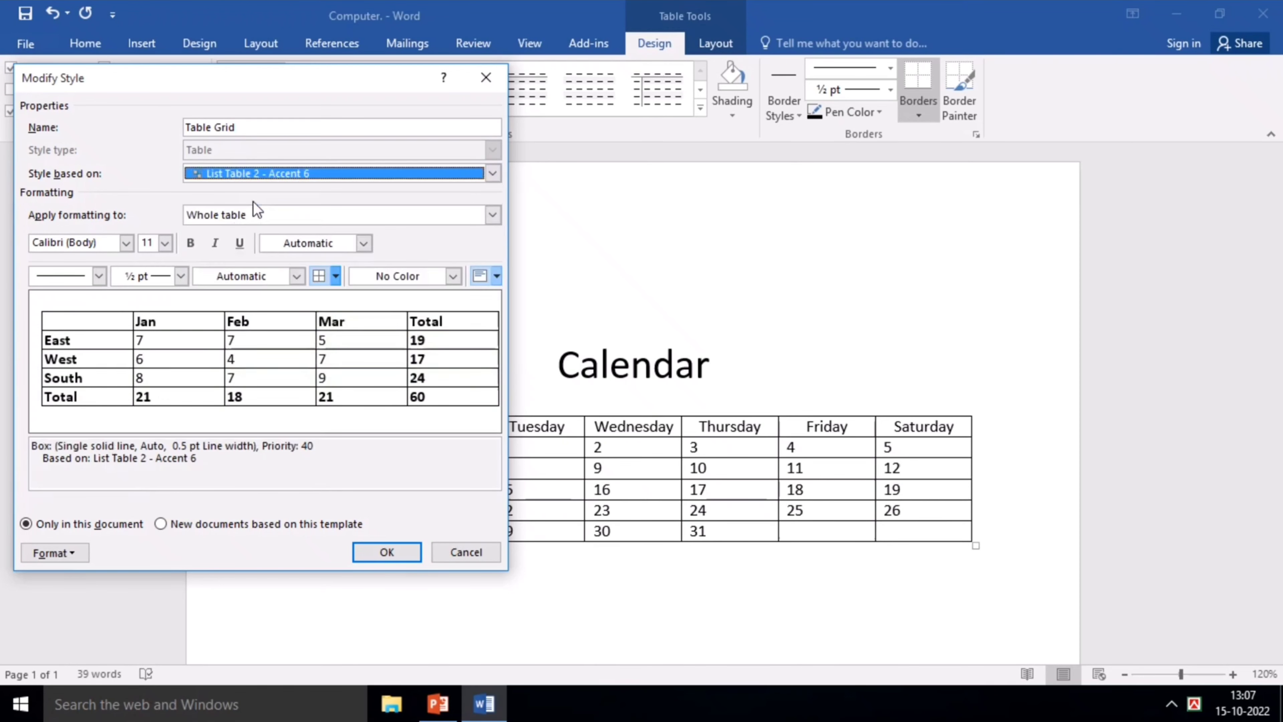
key(Up)
key(Up)
key(Up)
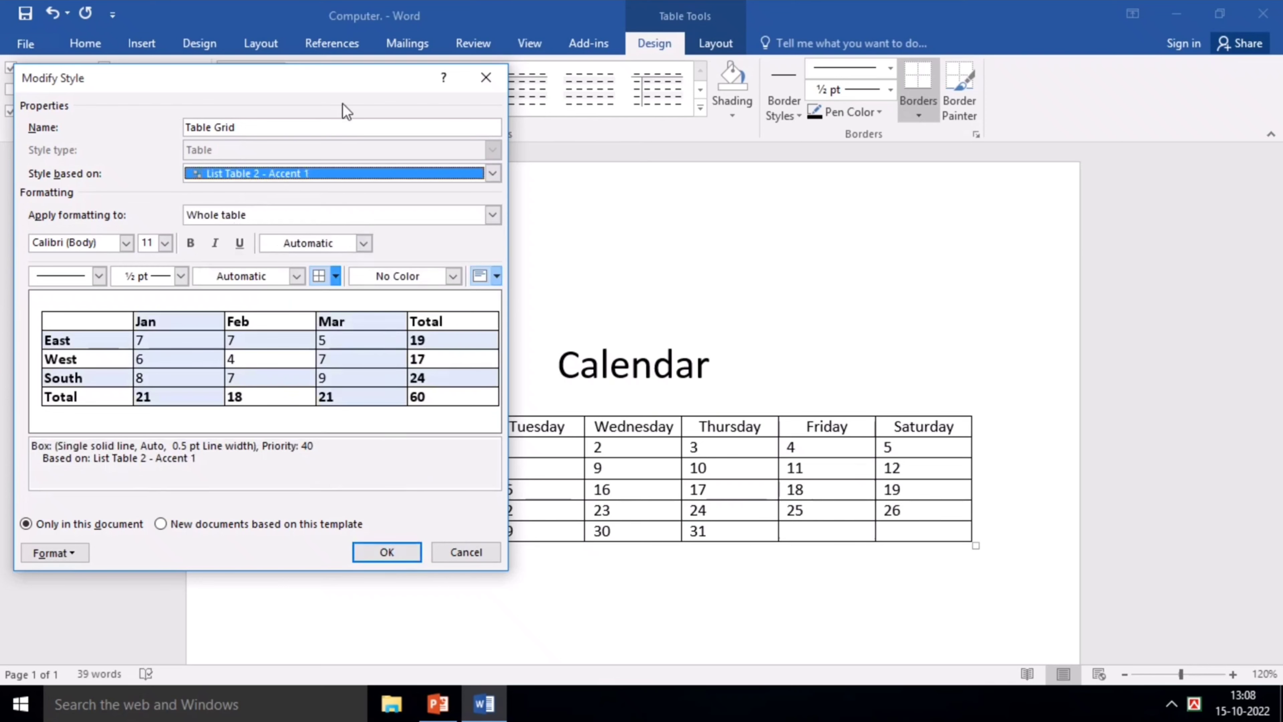
drag(337, 89, 646, 124)
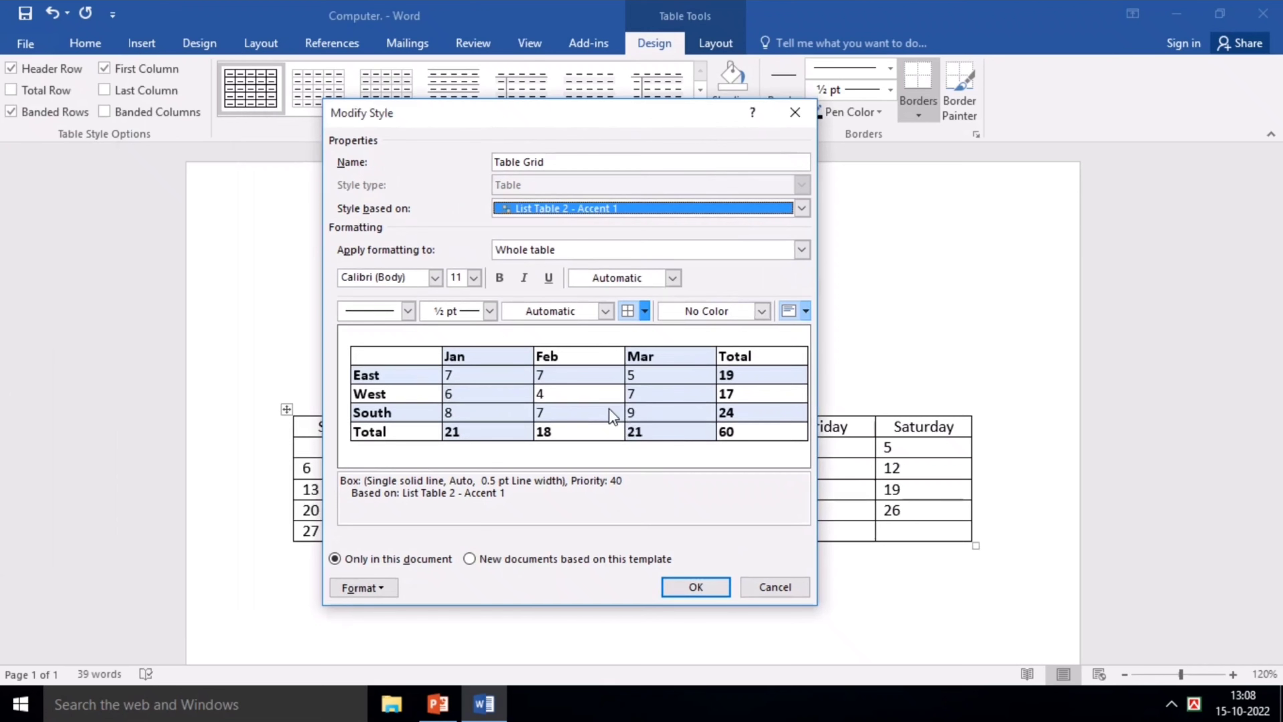
drag(645, 107, 701, 105)
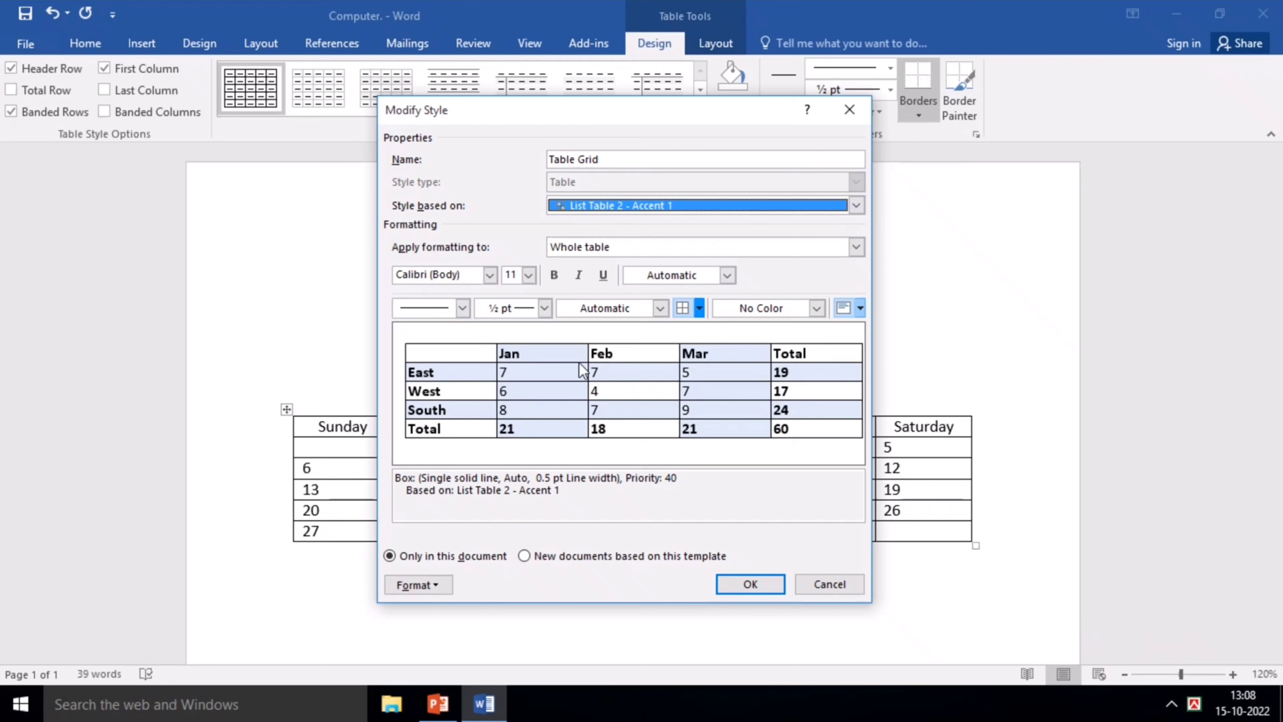
Set the style text to Adobe Fan Heiti Std B, 20 pt, bold, in Dark Red
click(489, 274)
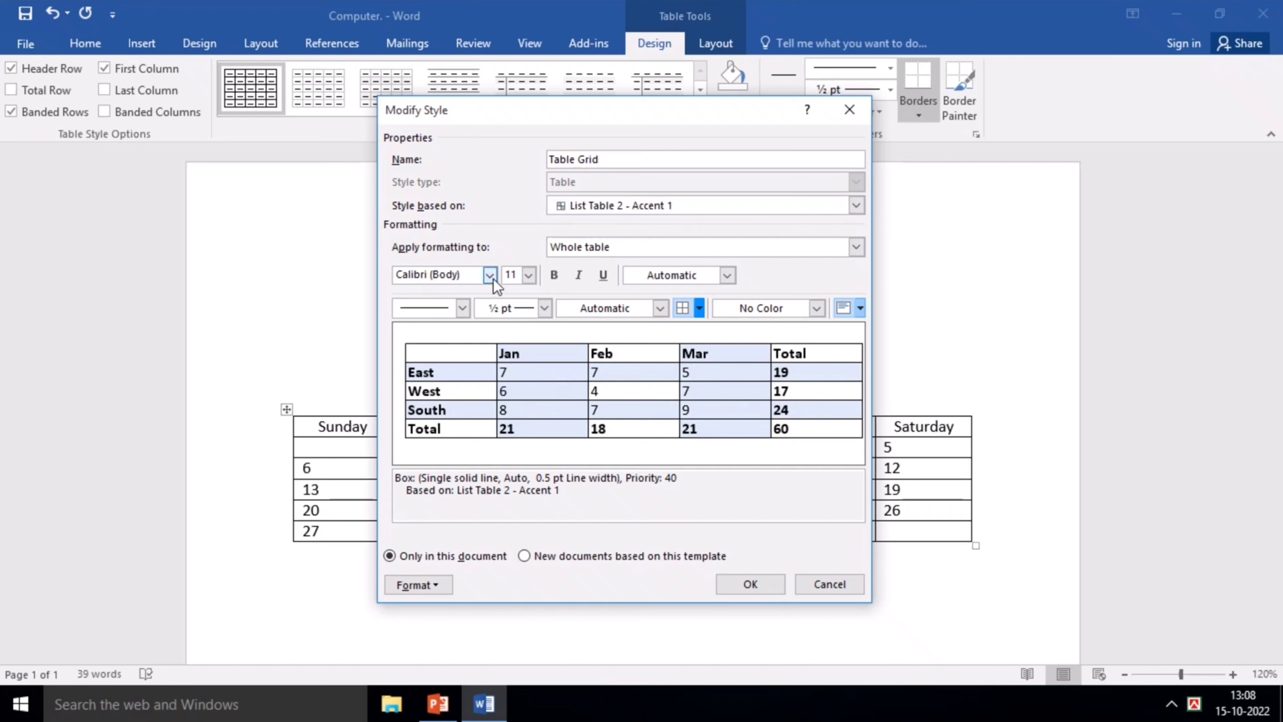
click(457, 442)
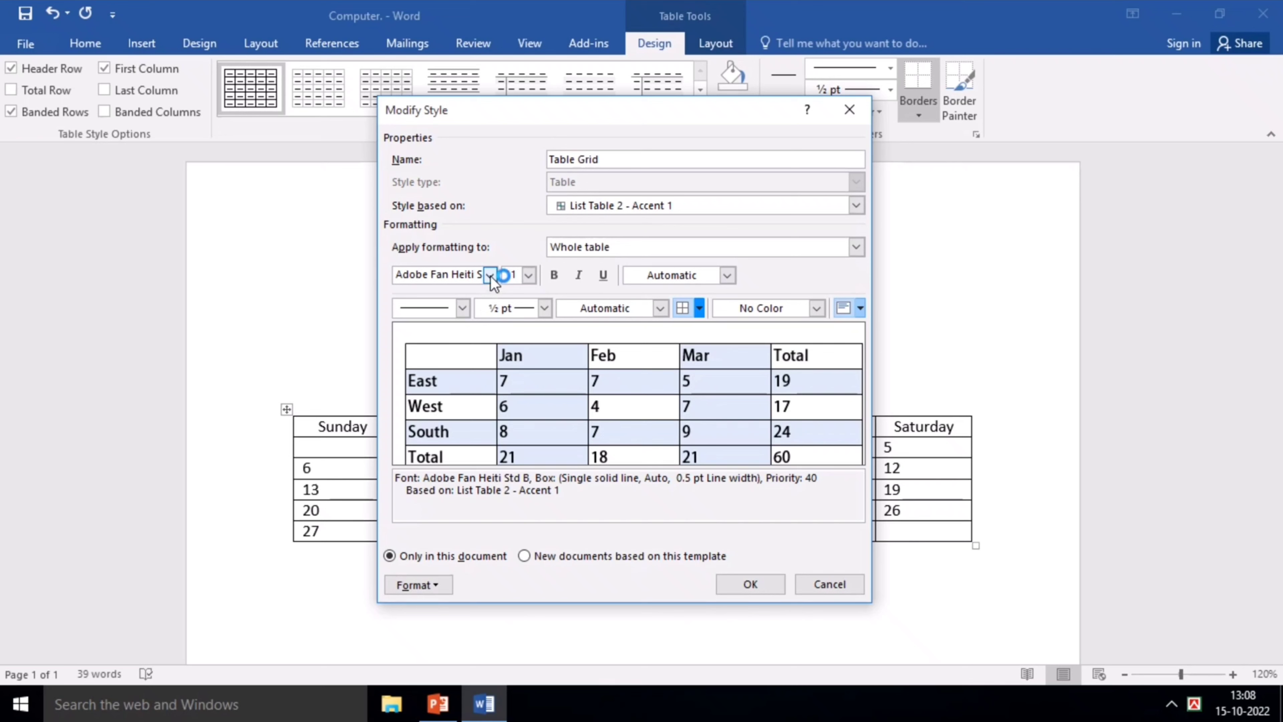
click(528, 274)
click(510, 391)
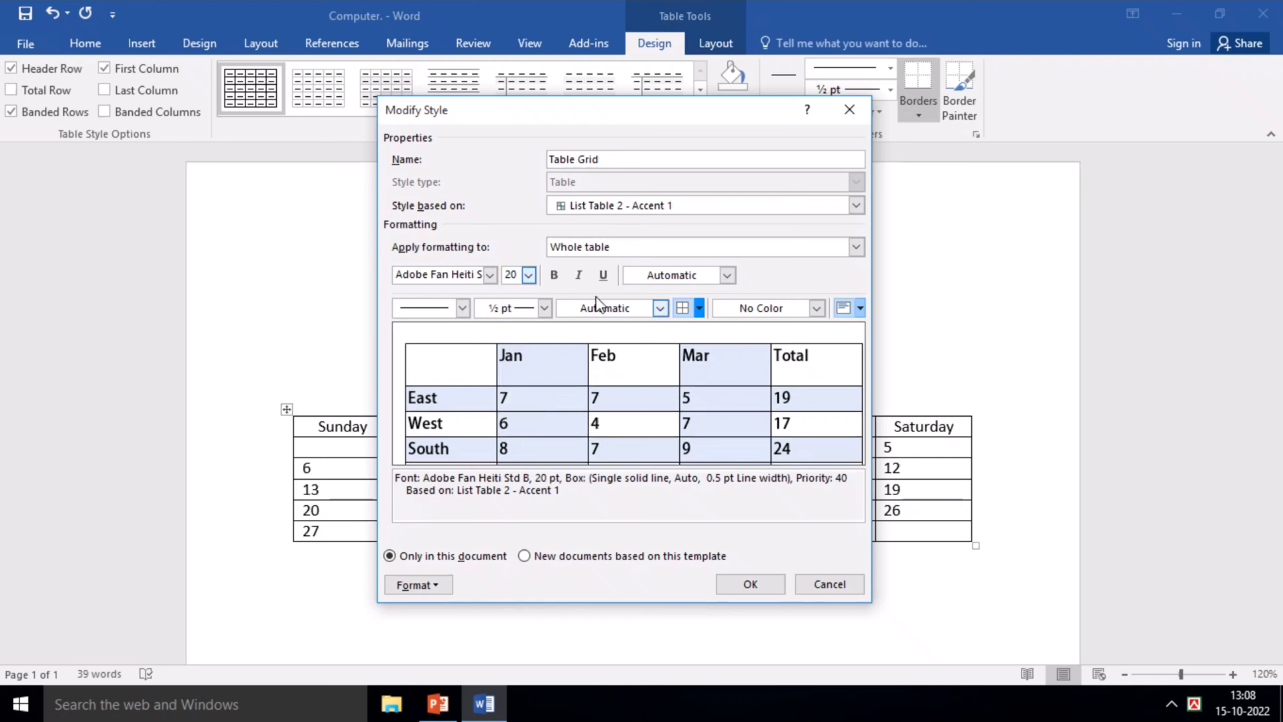
click(577, 275)
click(558, 275)
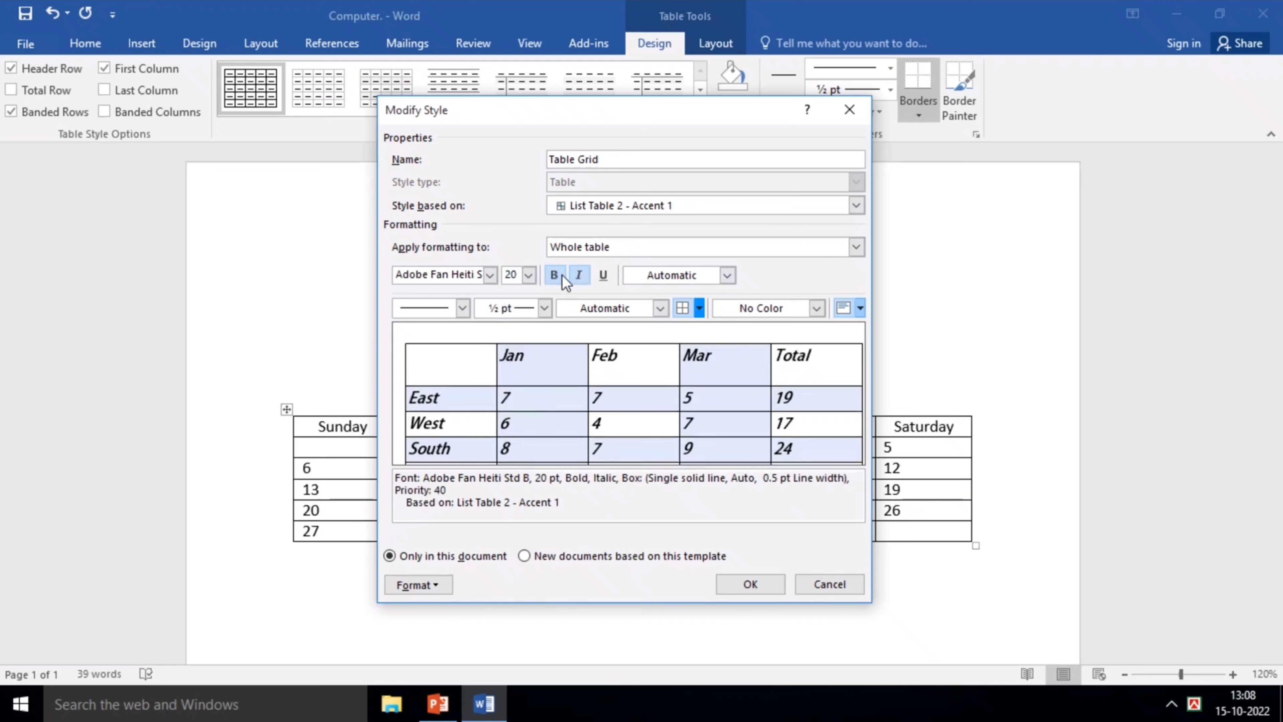
click(579, 276)
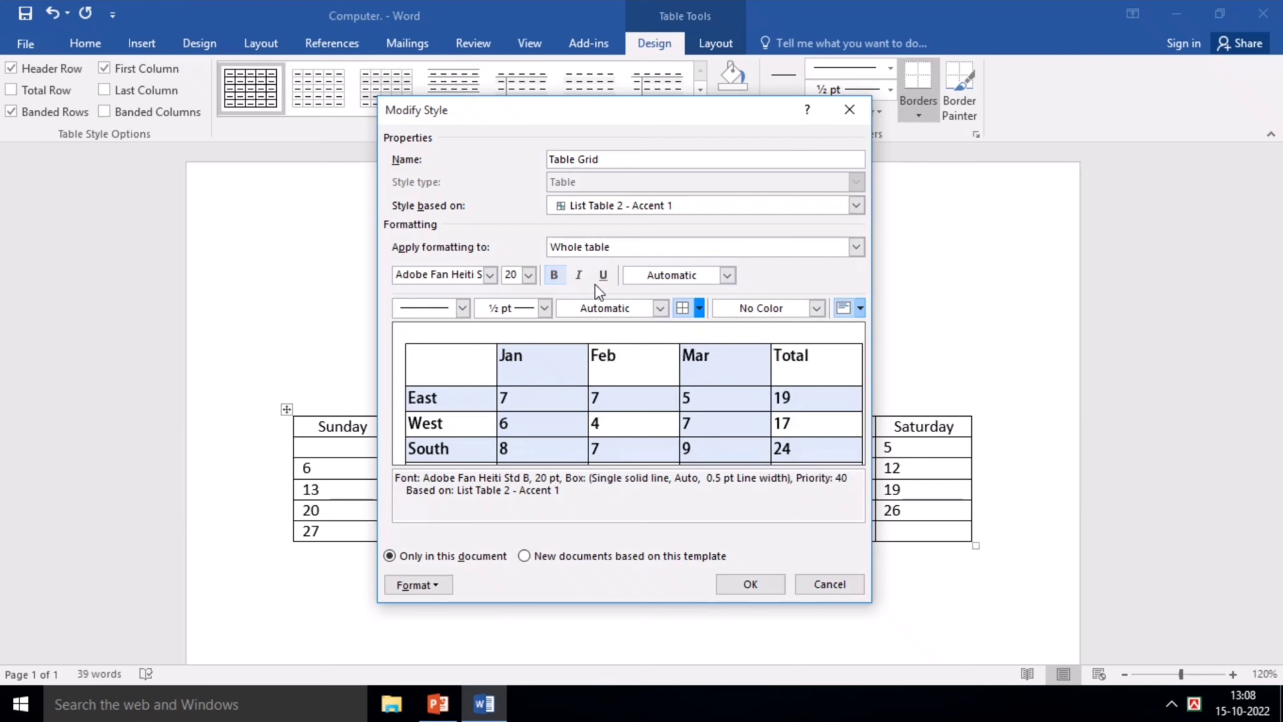
click(727, 275)
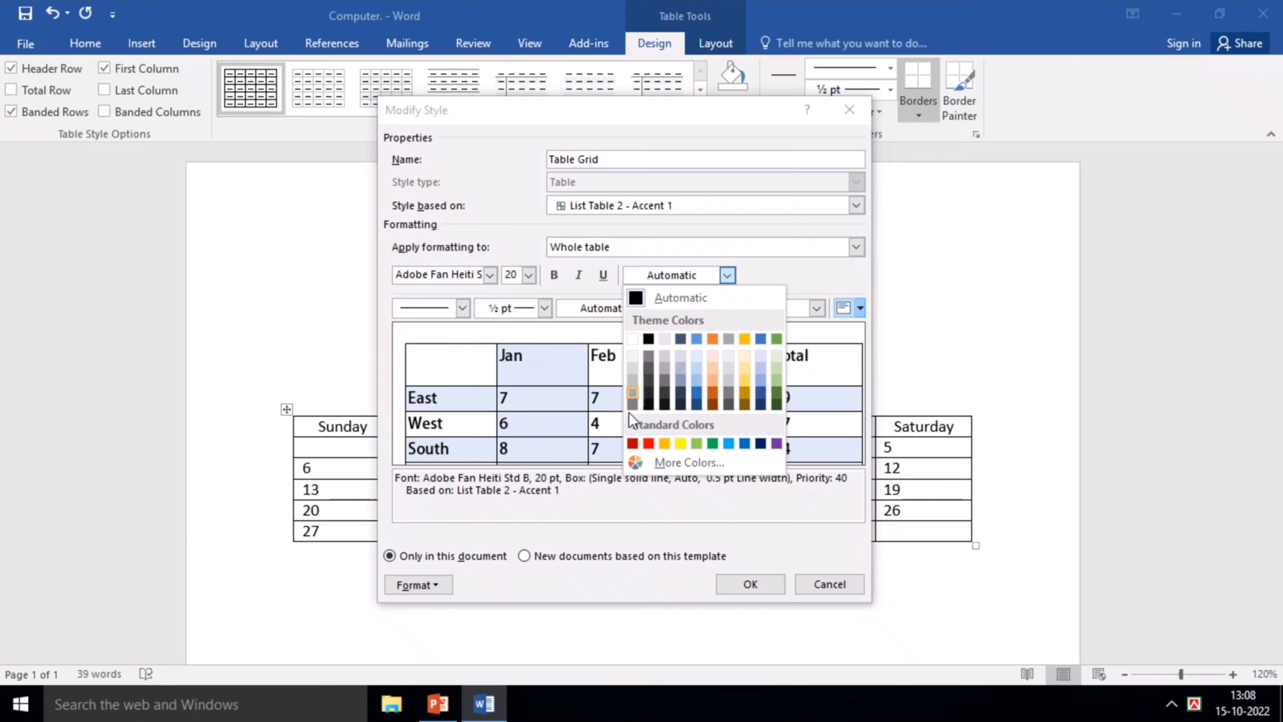
click(632, 443)
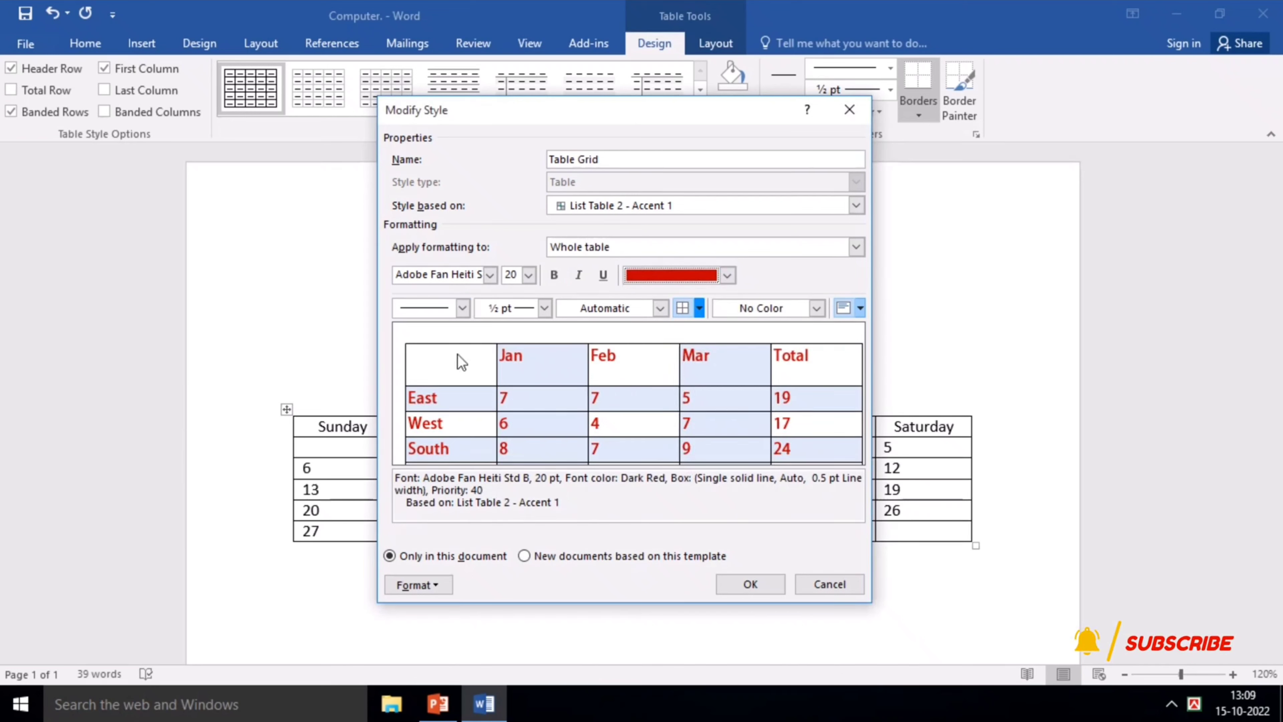
Give the table borders a double line at ½ pt weight
click(463, 307)
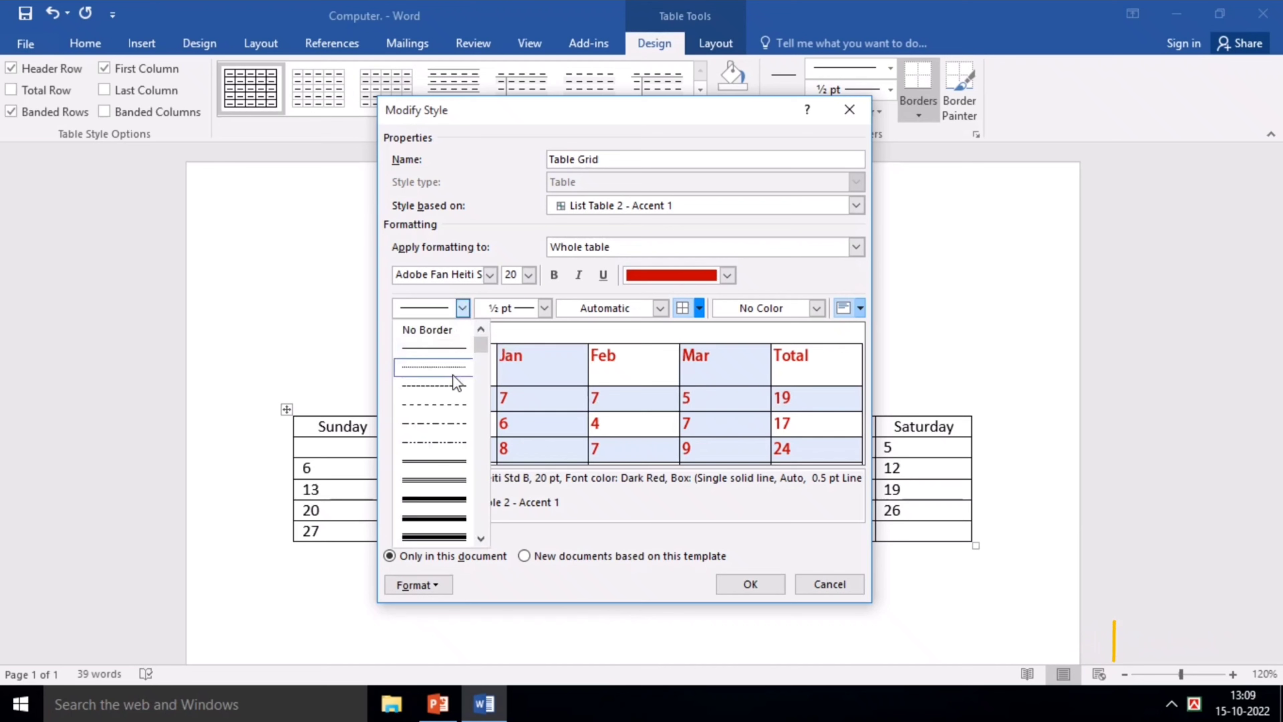
click(446, 452)
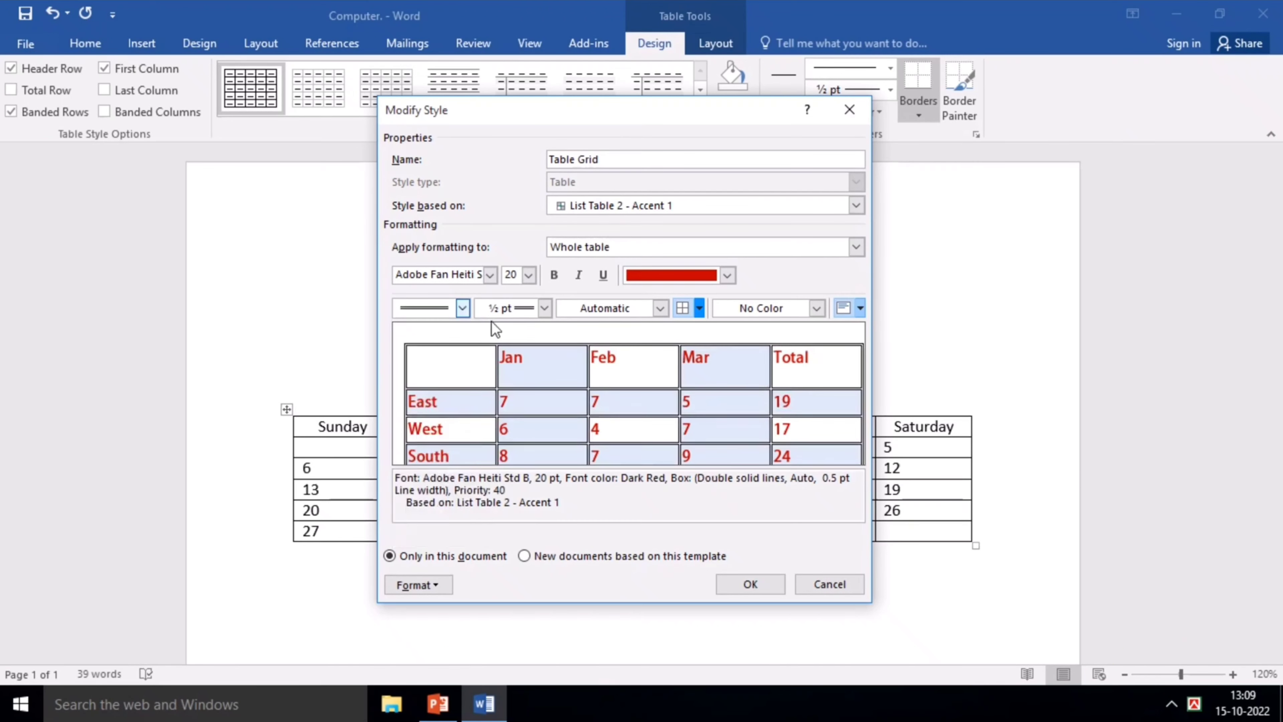
click(462, 310)
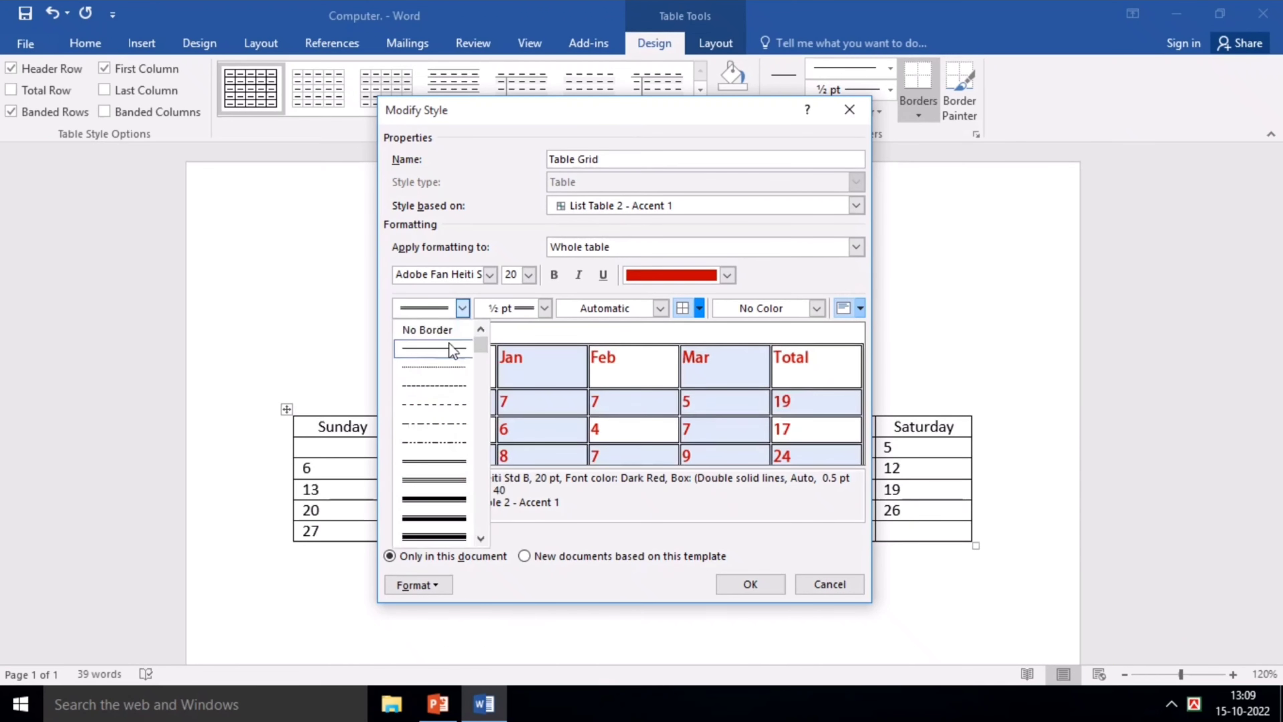
click(463, 309)
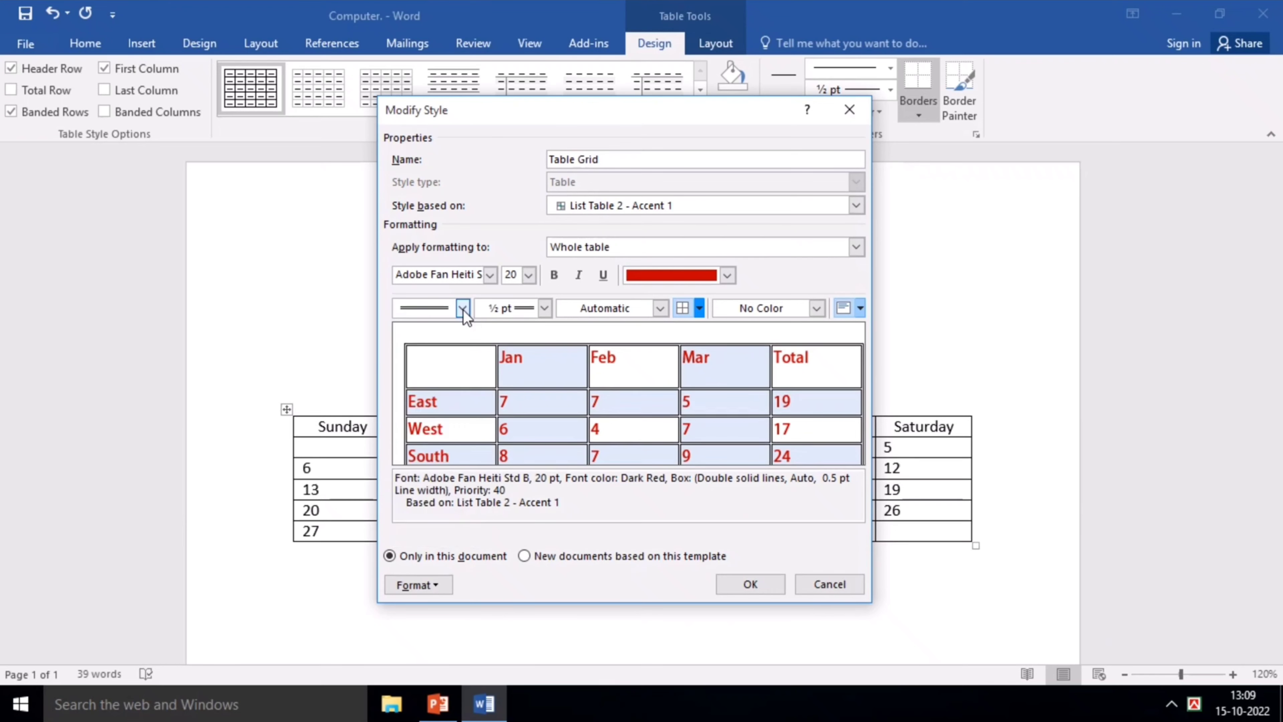
click(545, 310)
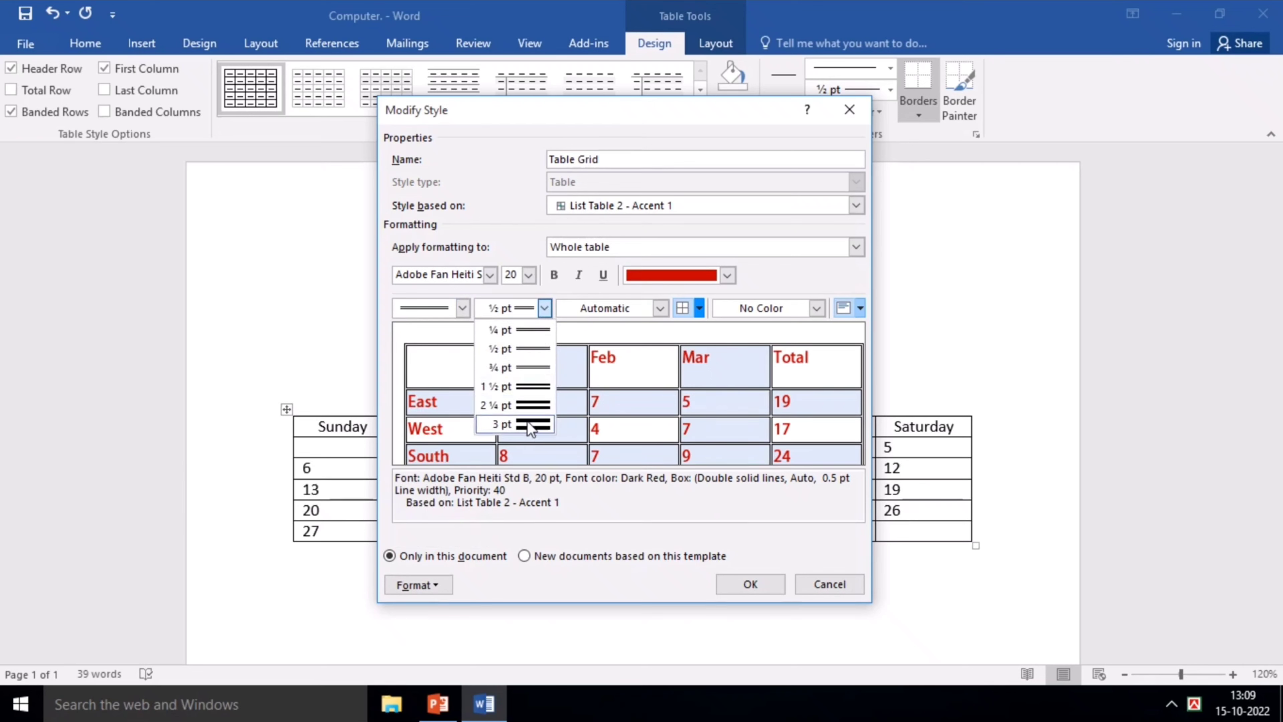
click(525, 348)
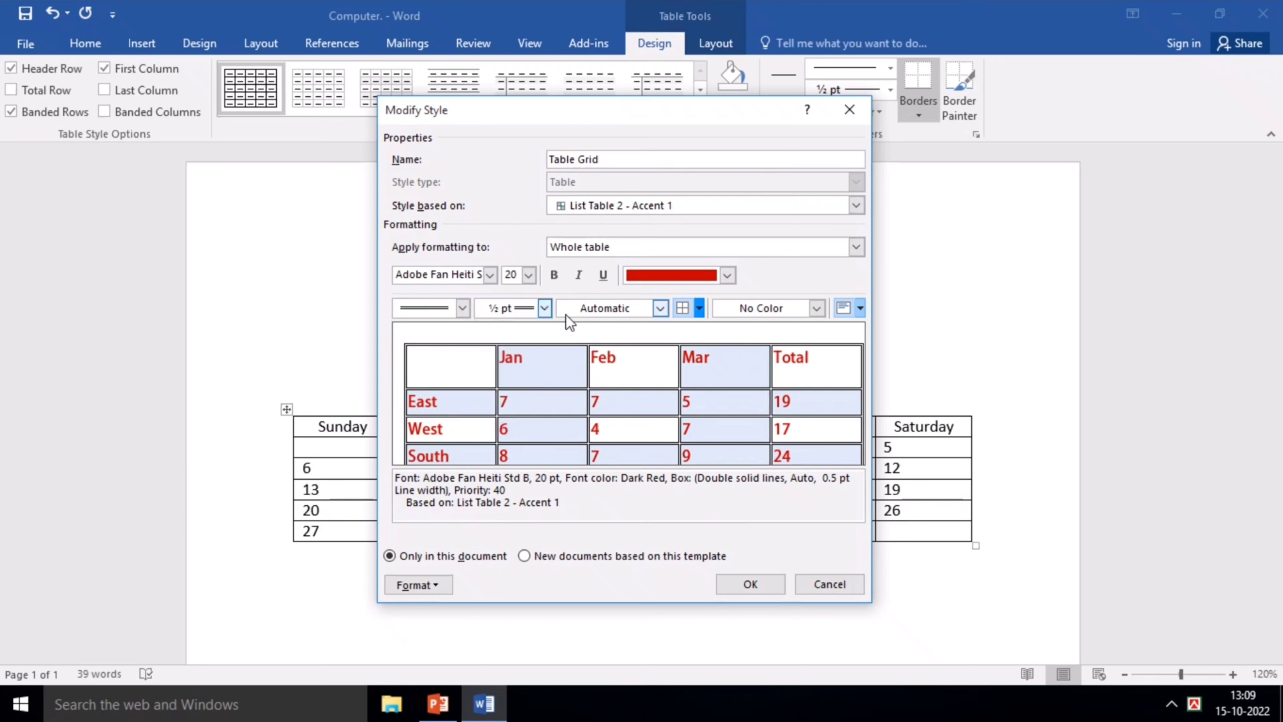
Make the borders red and set the cell shading to No Color
click(660, 308)
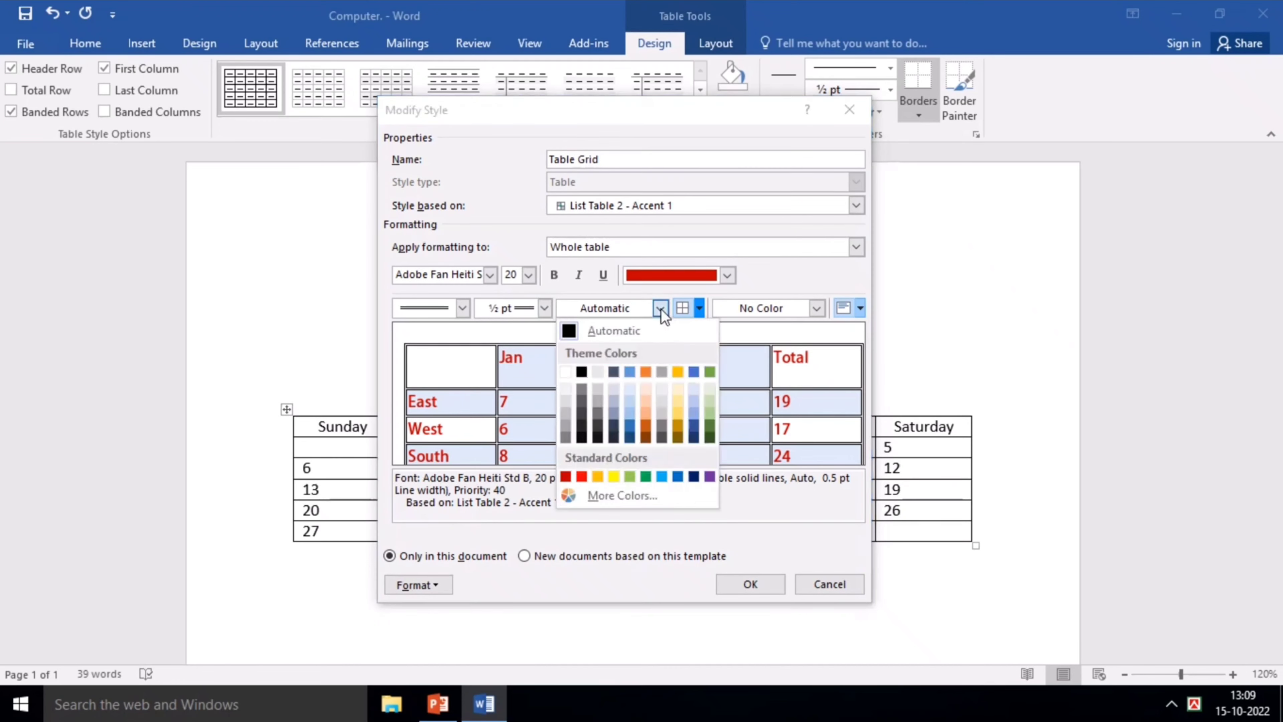
click(581, 476)
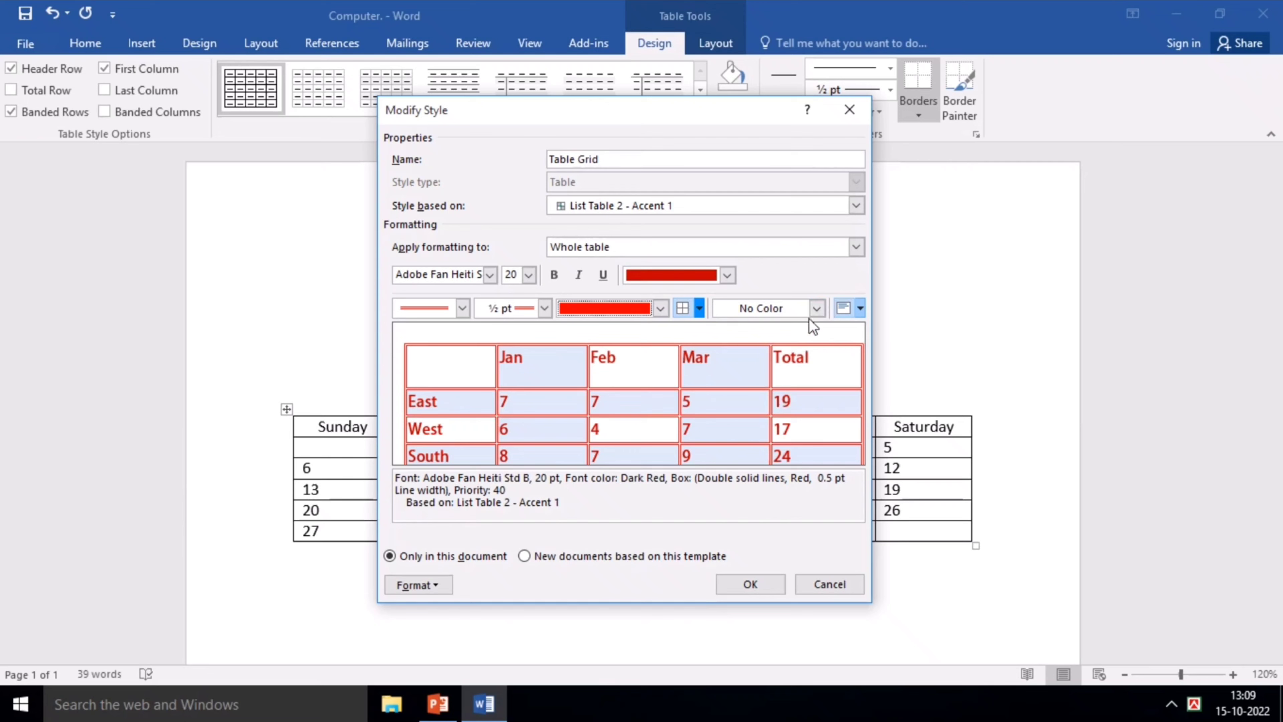
click(816, 308)
click(802, 384)
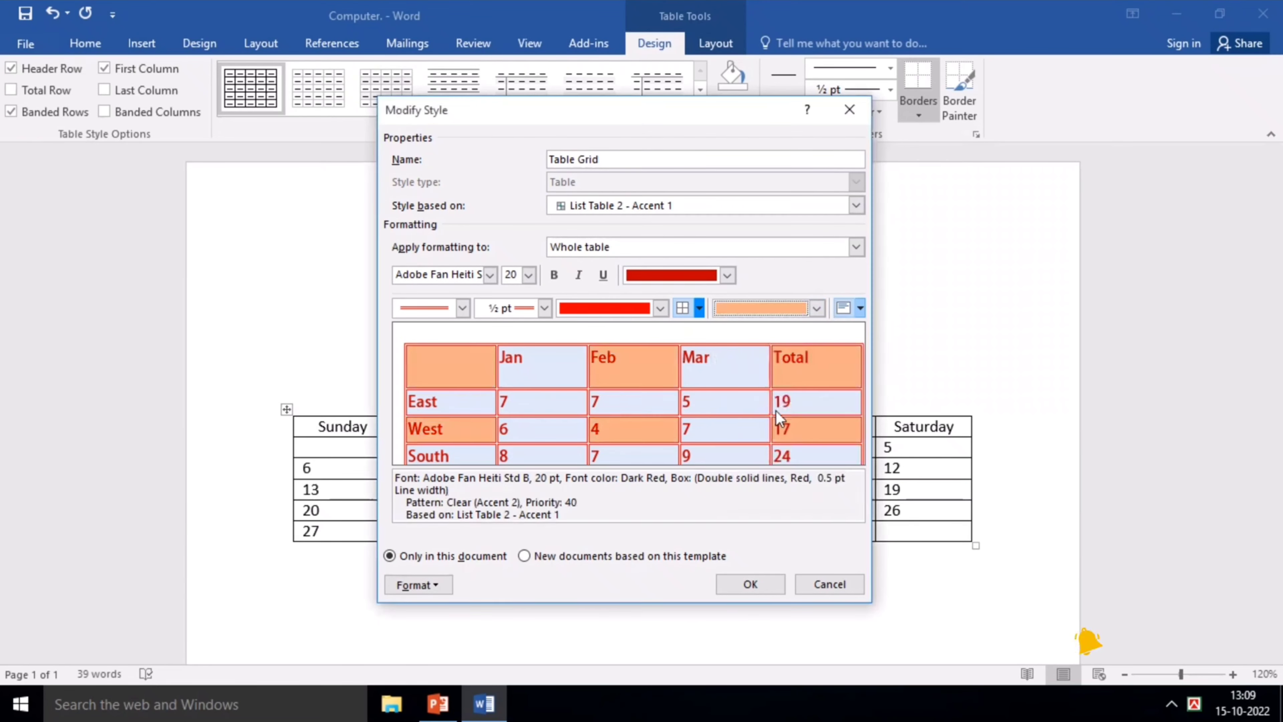
click(817, 308)
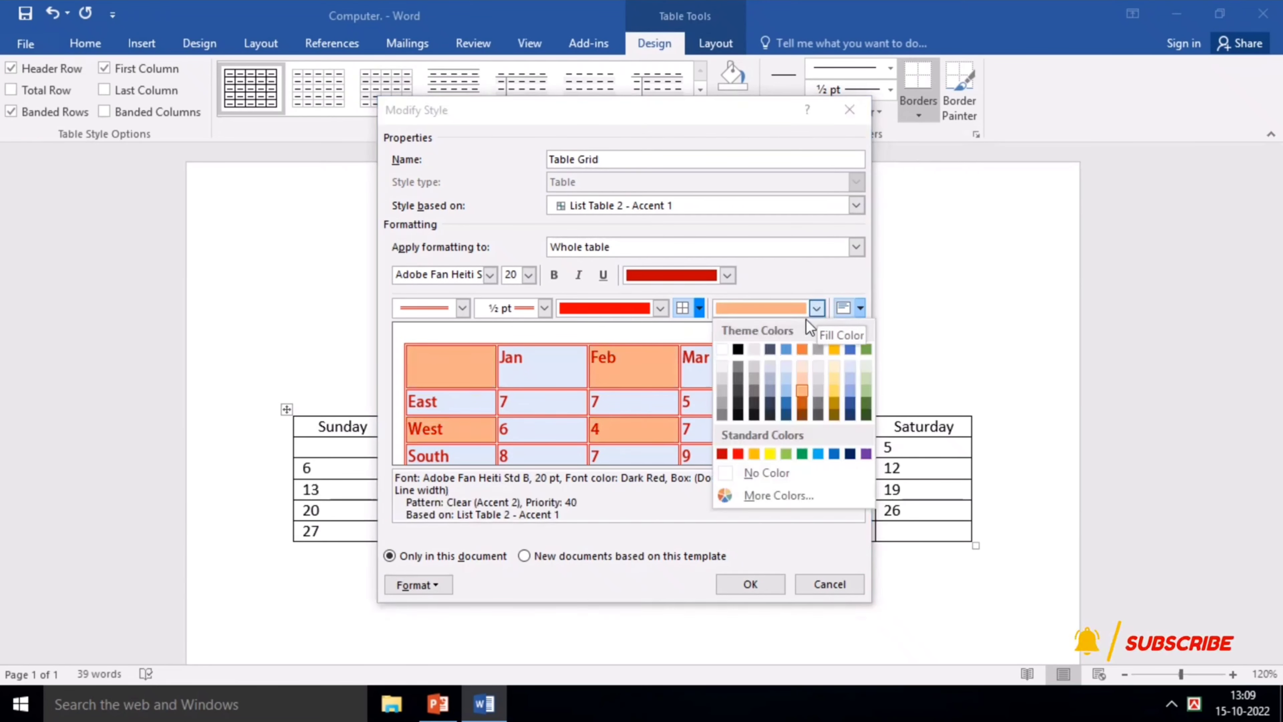
click(732, 474)
click(661, 308)
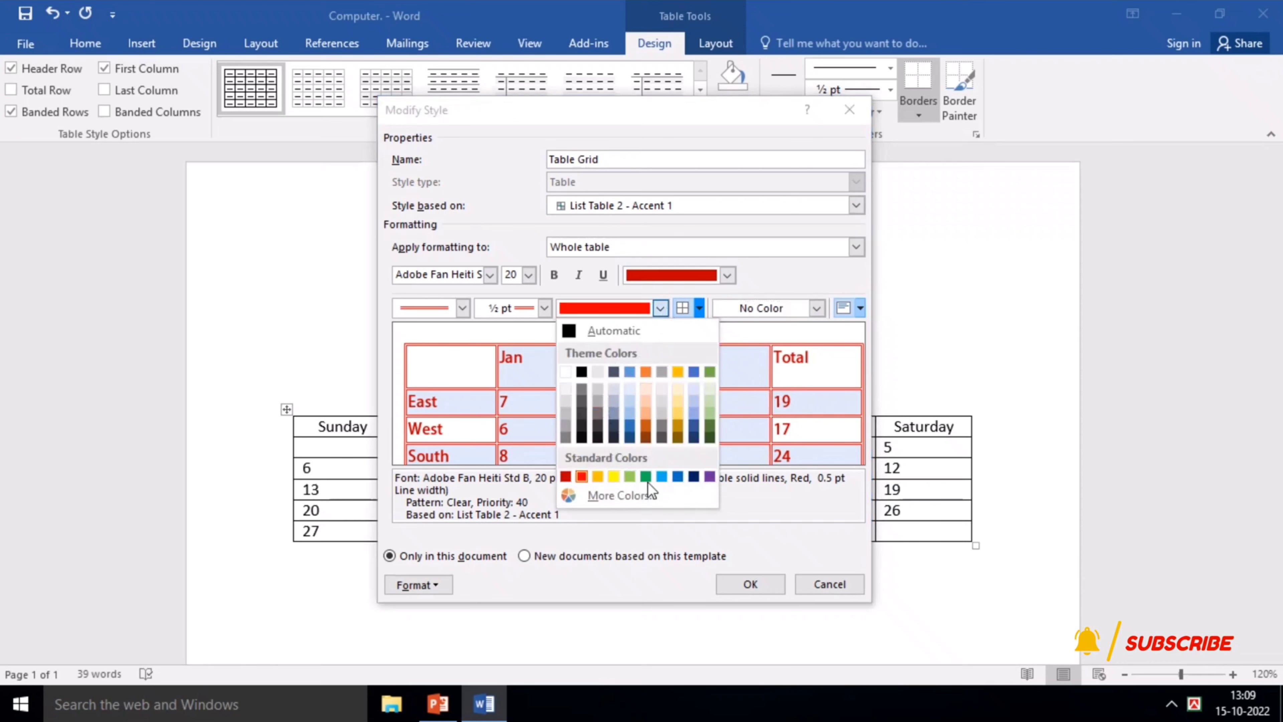
click(753, 588)
Confirm the style changes with OK and scroll through the calendar table to review it
click(745, 586)
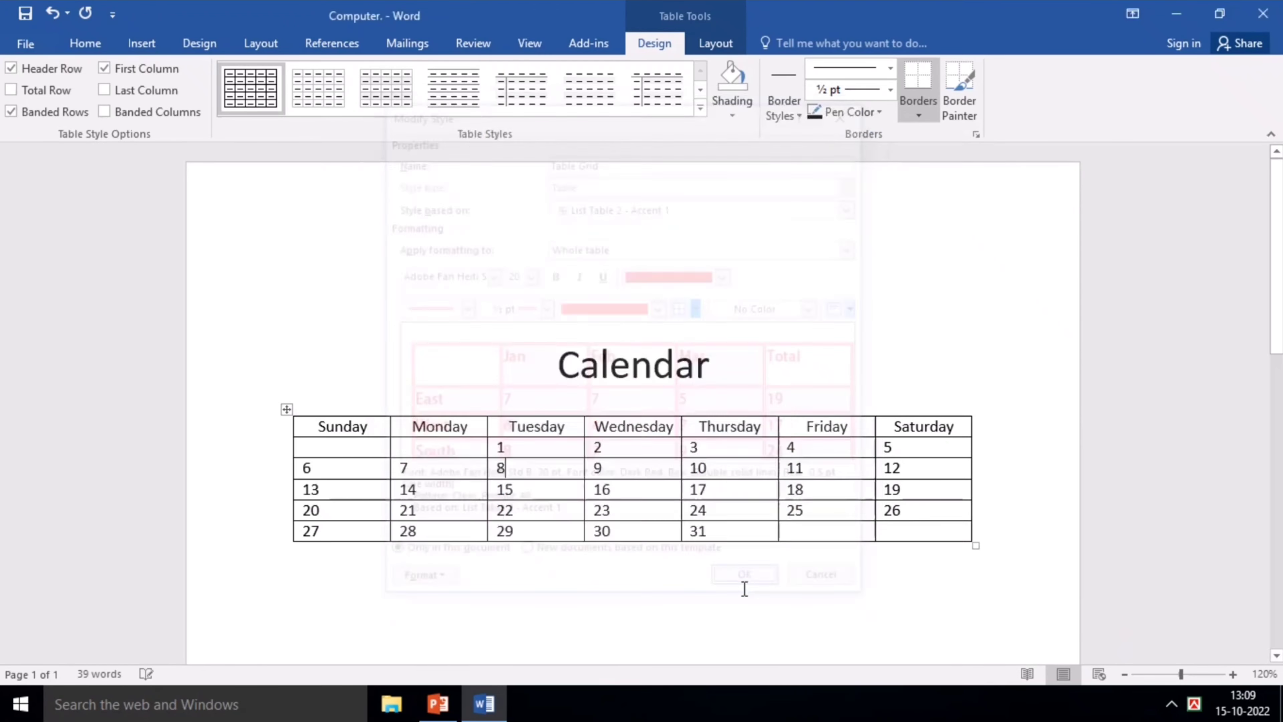
scroll(673, 455, down, 2)
scroll(673, 455, down, 1)
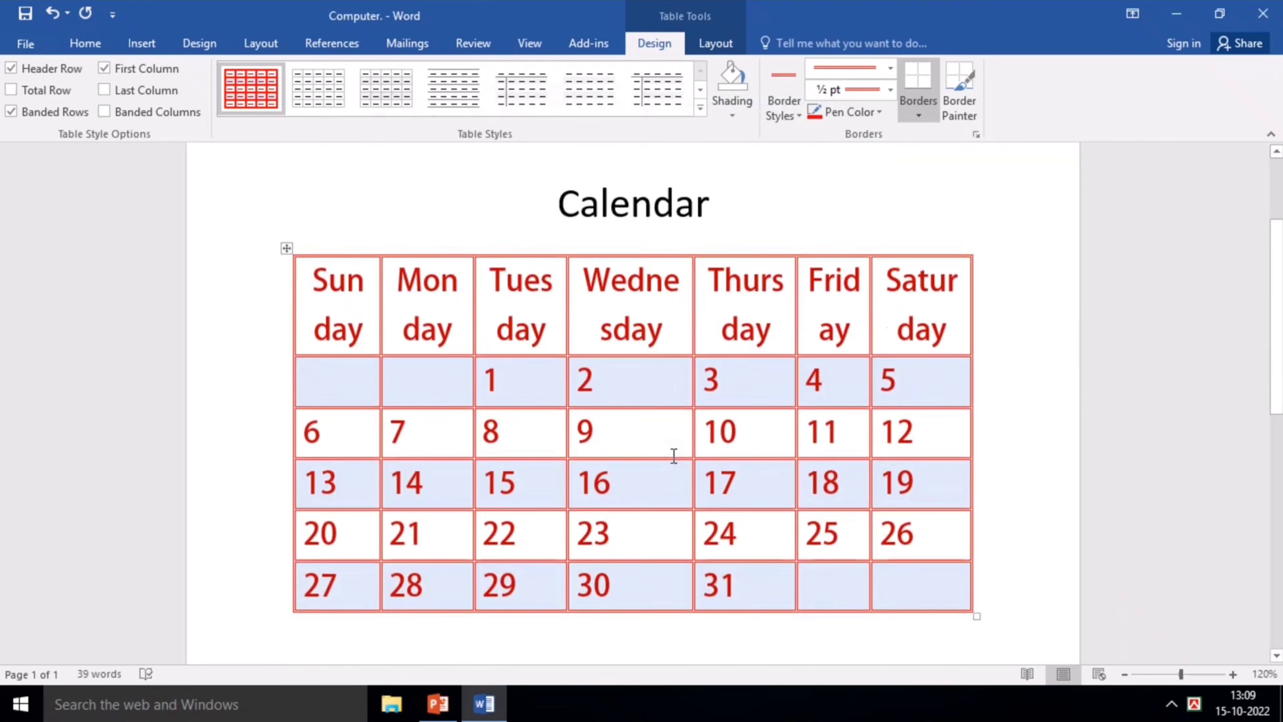
scroll(673, 455, up, 1)
scroll(673, 454, down, 1)
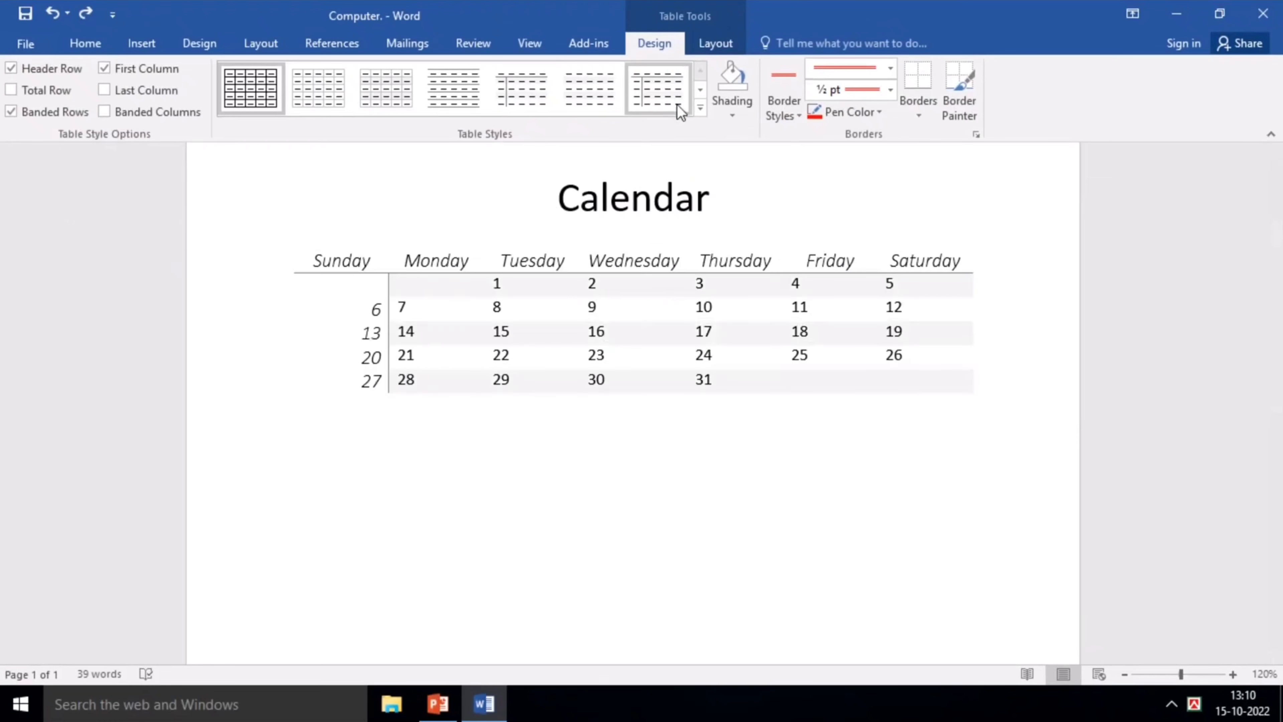
Apply Grid Table 4 - Accent 2 to the calendar and modify that style, targeting the header row
click(700, 108)
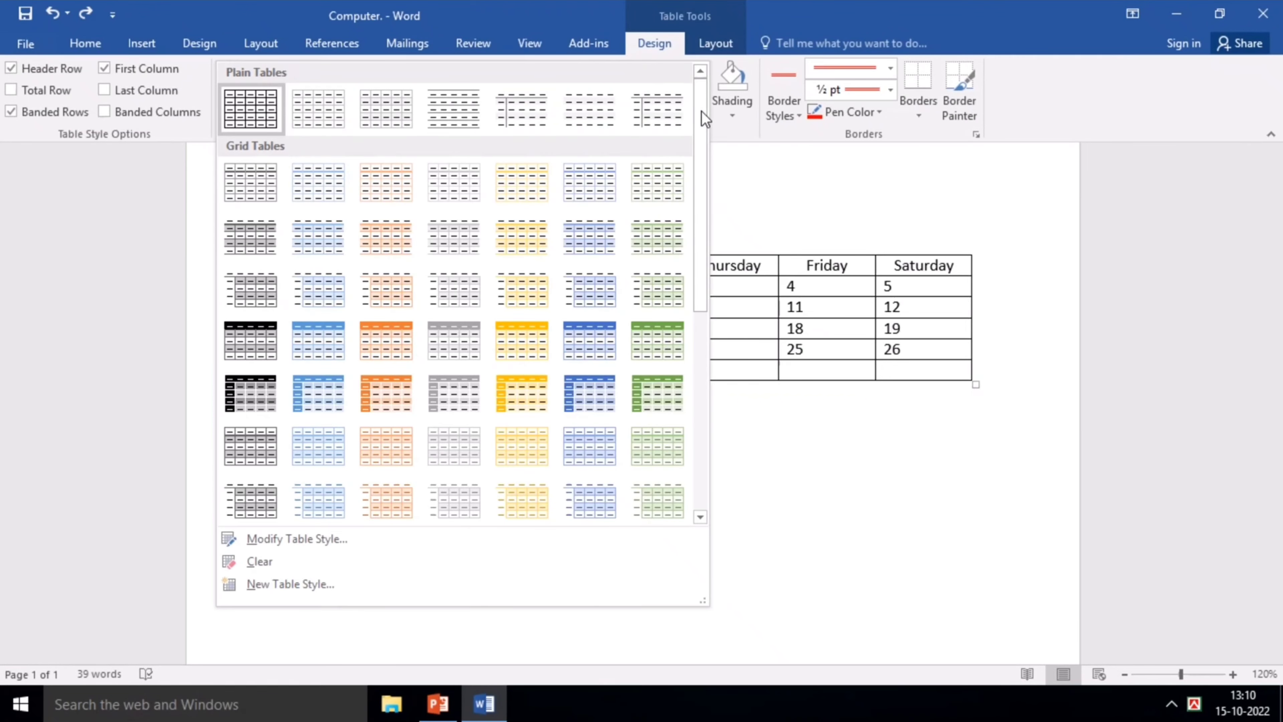
click(399, 348)
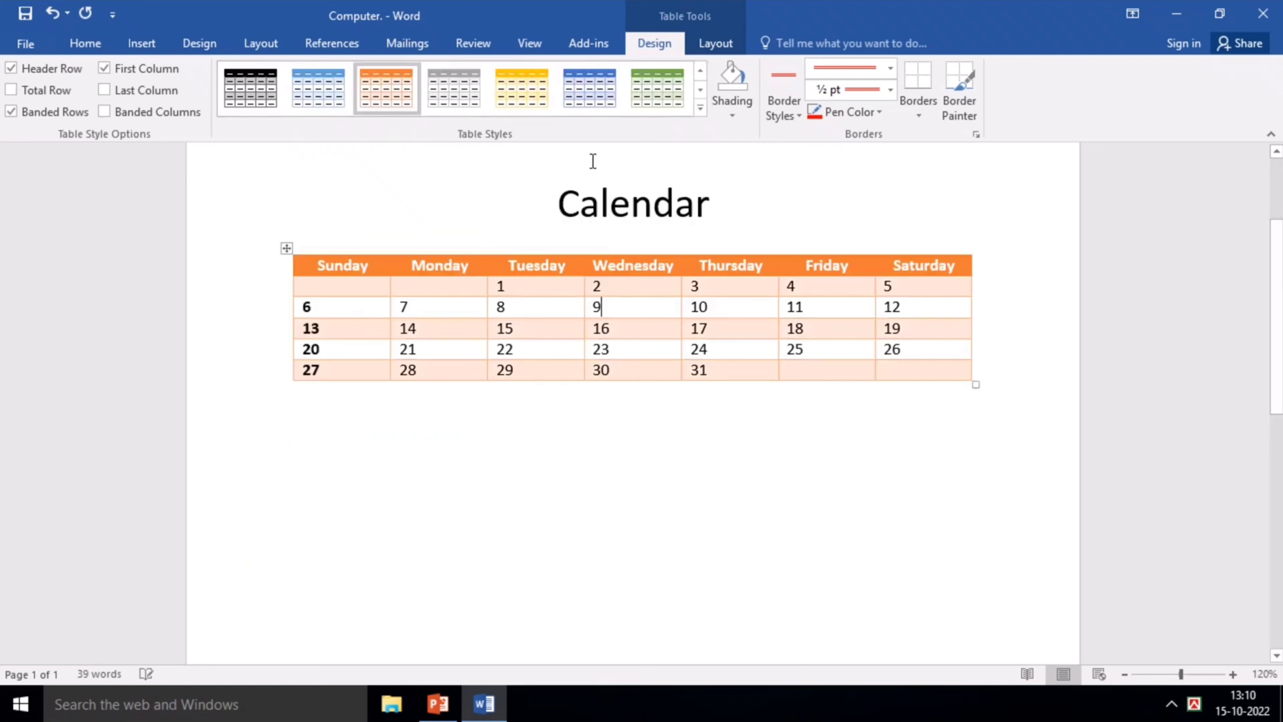
click(700, 109)
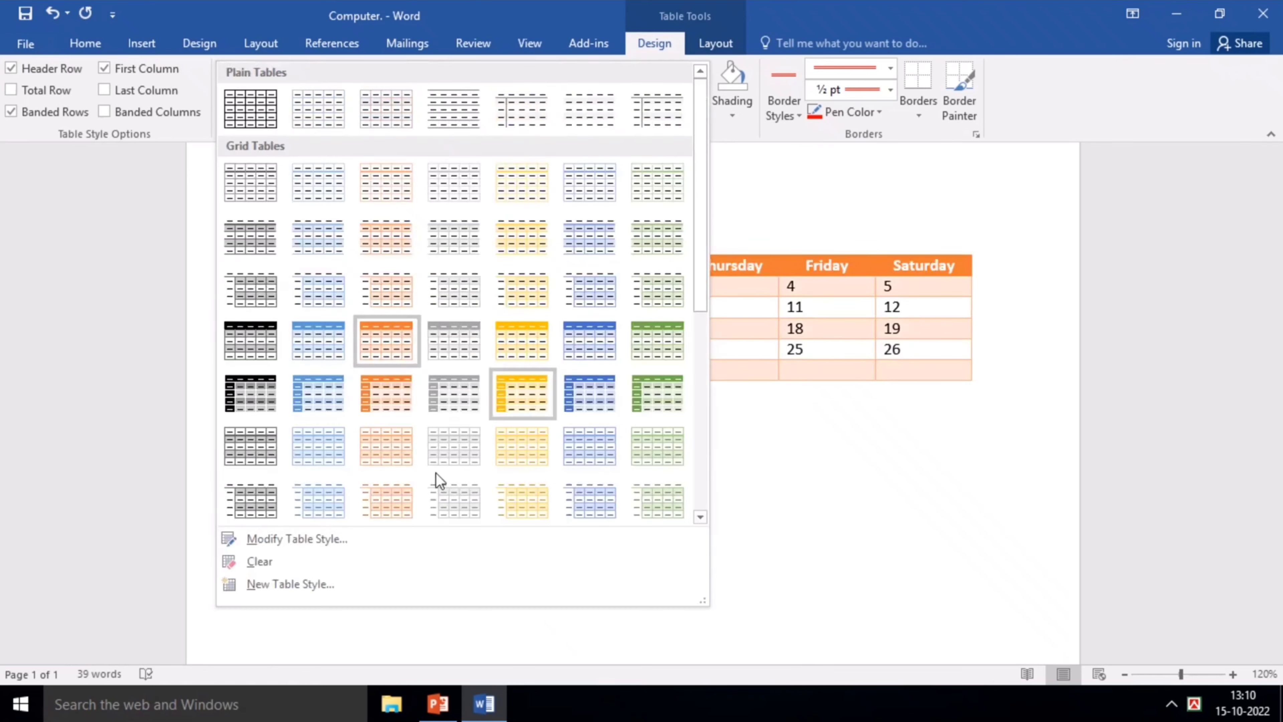
click(338, 538)
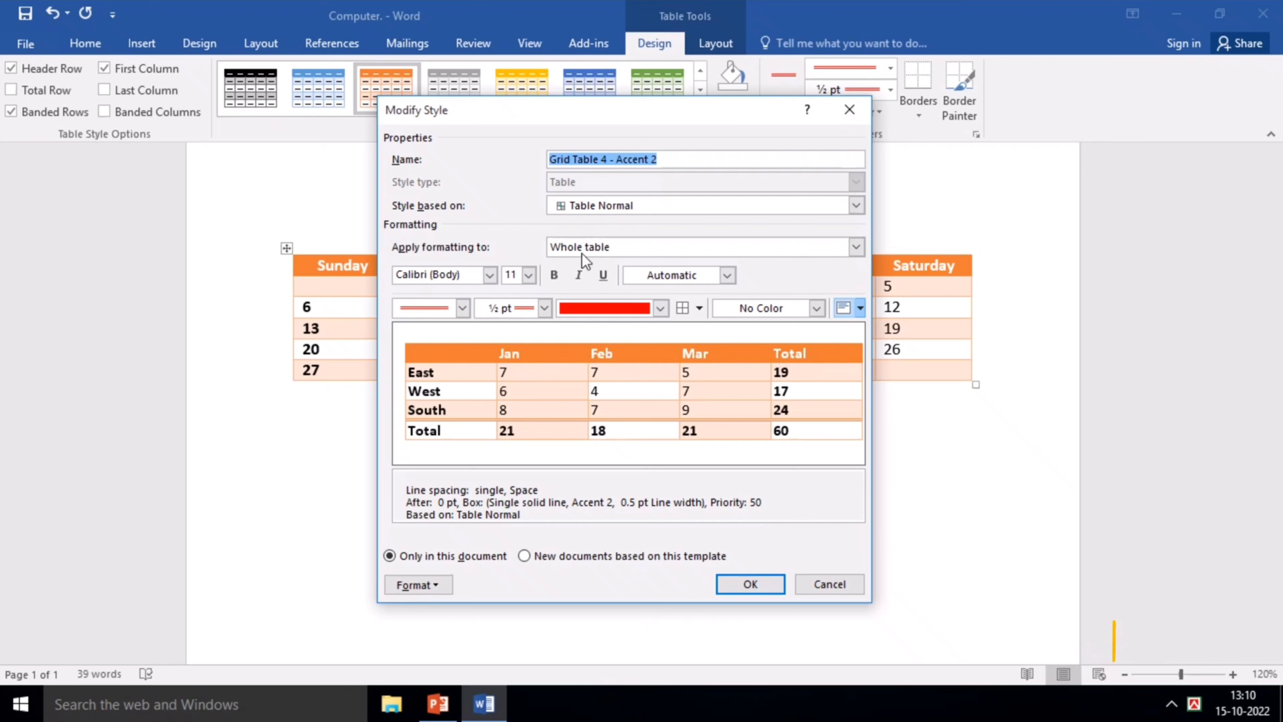
click(857, 248)
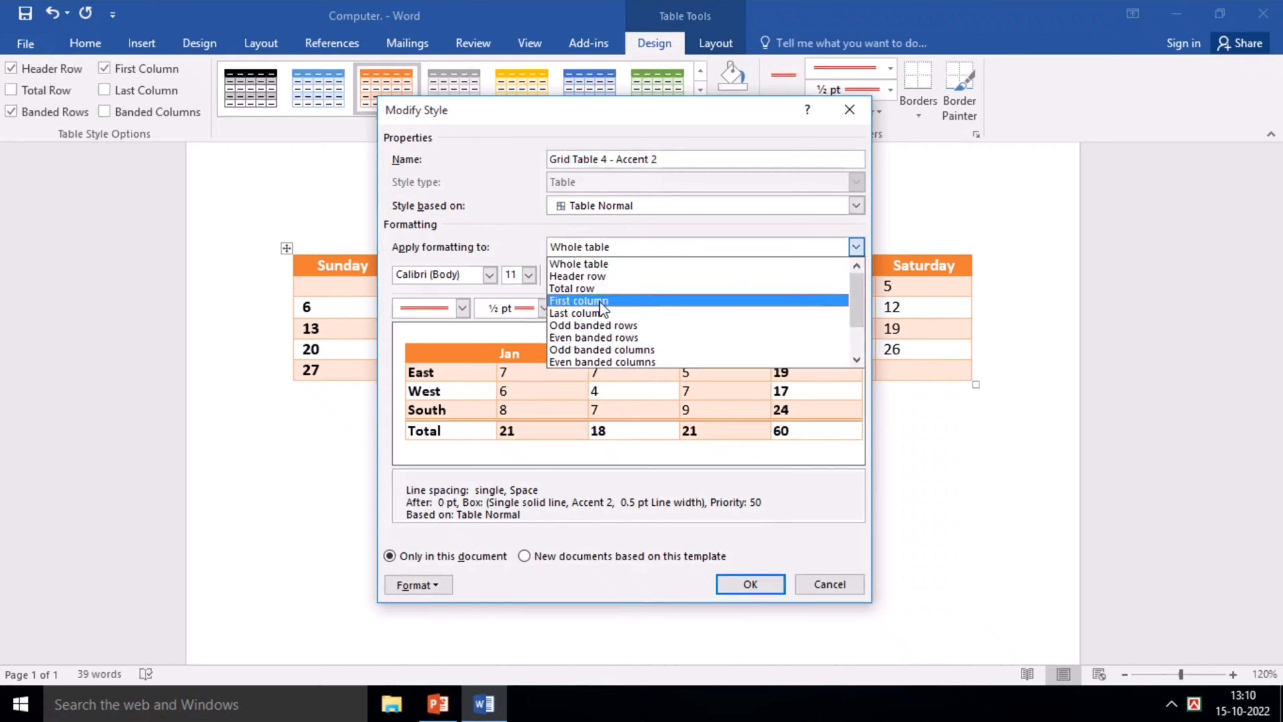
click(605, 277)
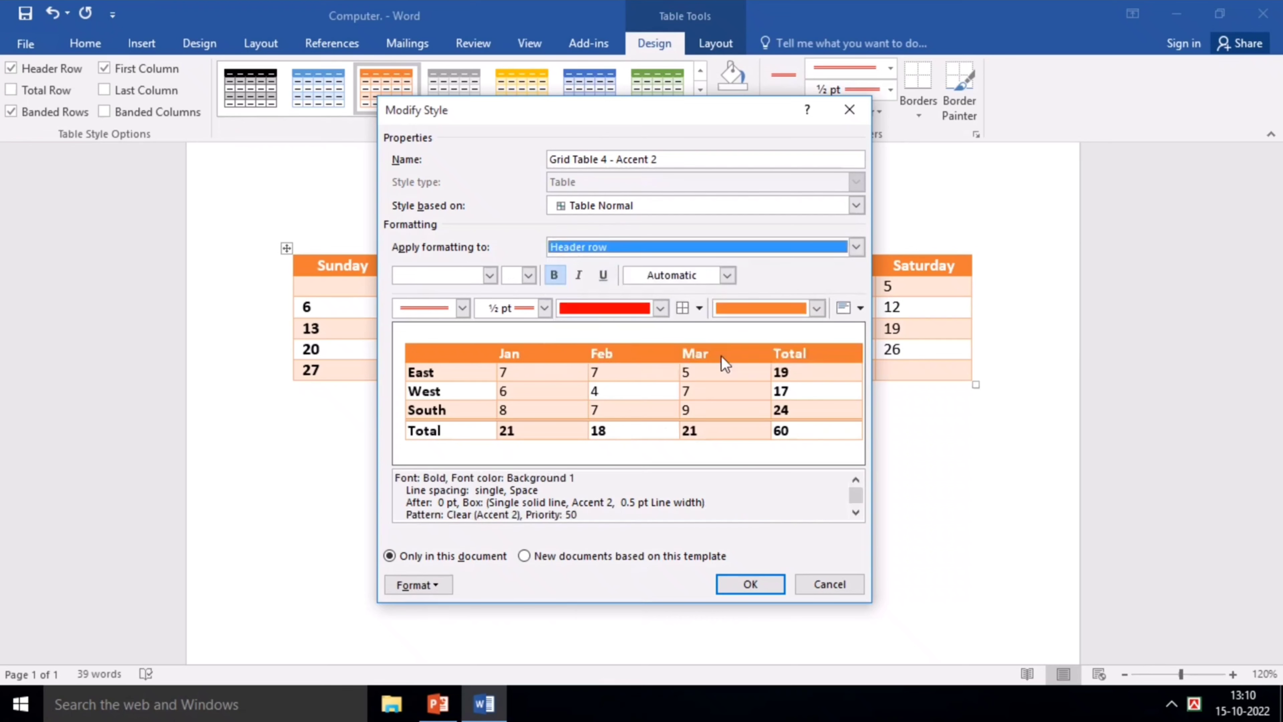
Fill the header row red and make its text bold at 11 pt
click(817, 308)
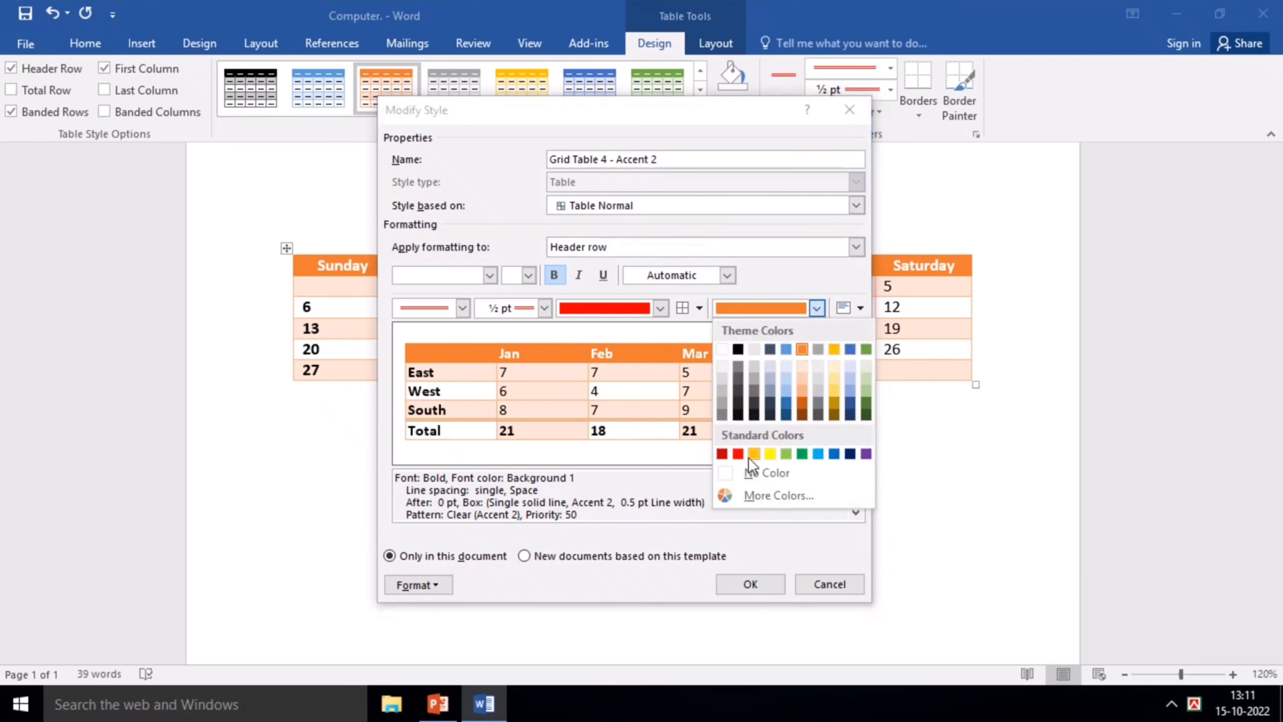
click(738, 454)
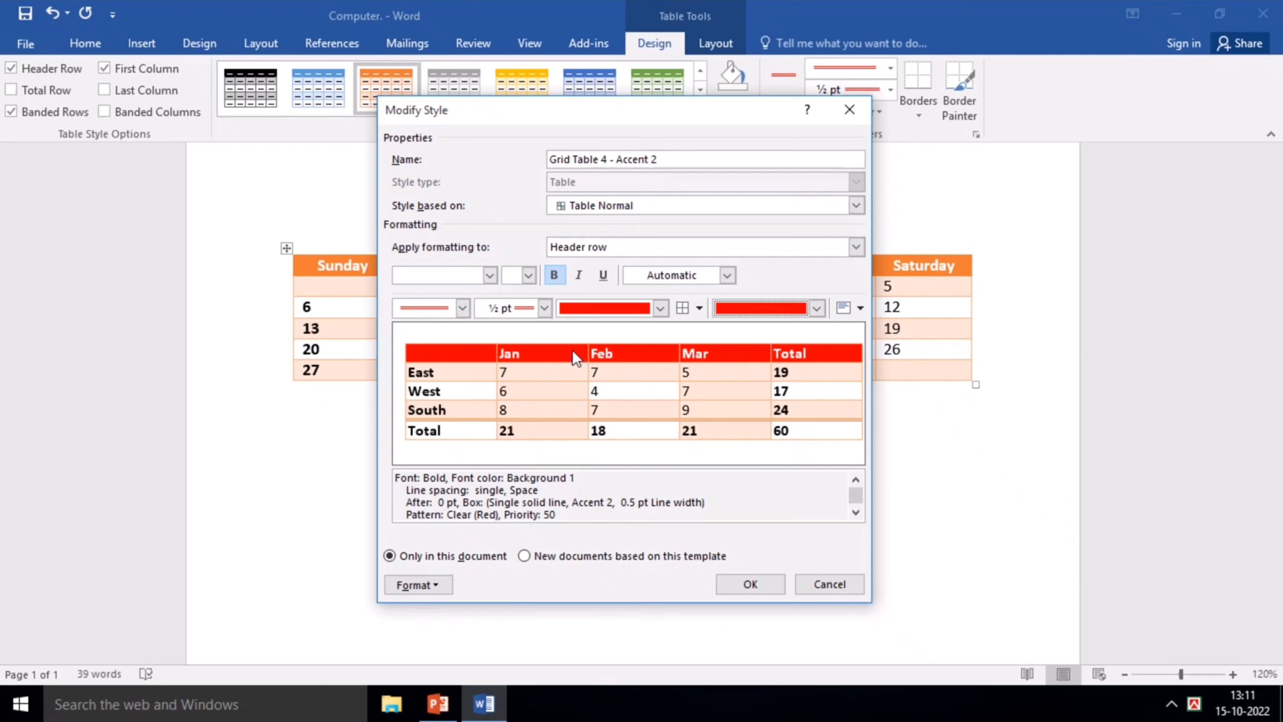
click(558, 274)
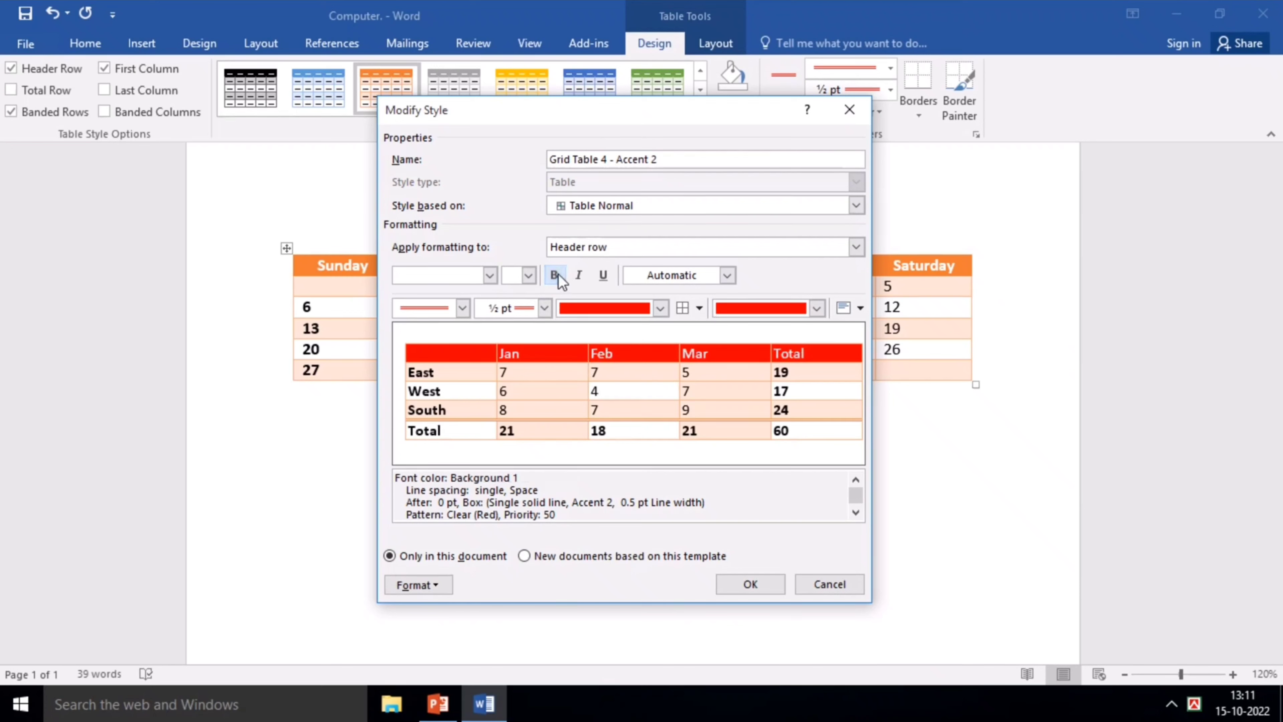
click(528, 275)
click(514, 362)
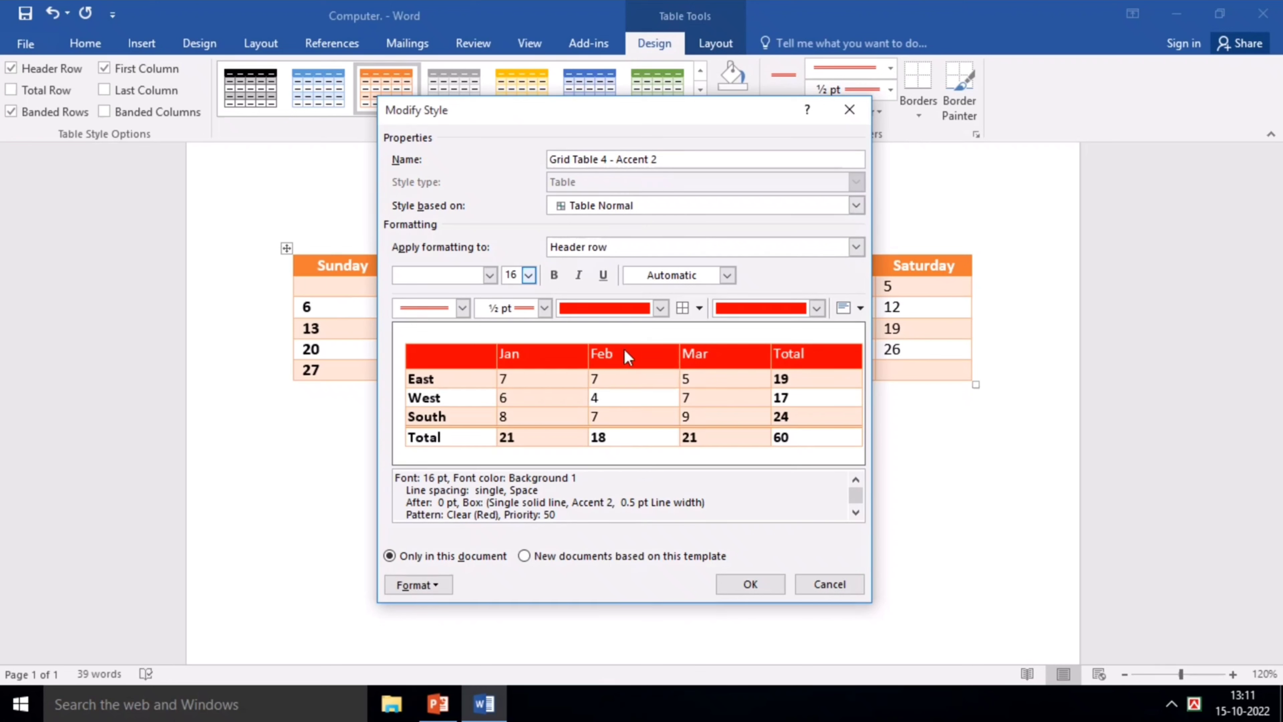
click(528, 276)
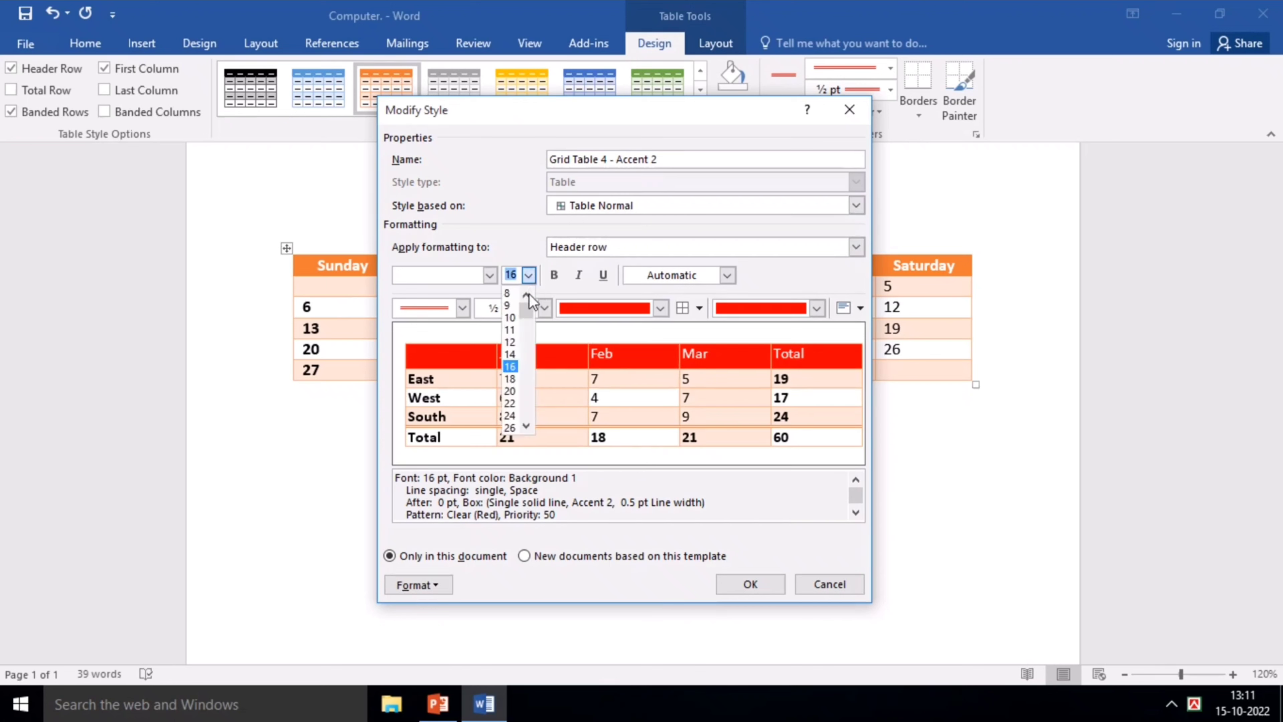
click(511, 317)
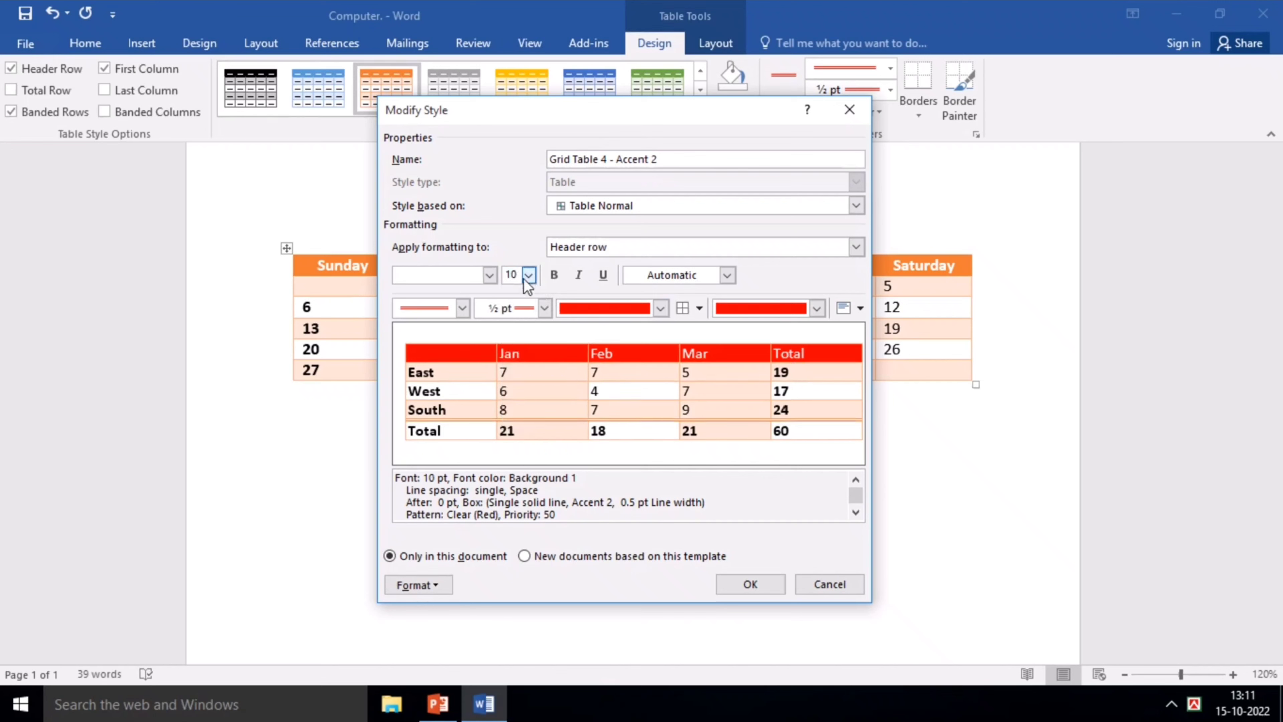
click(528, 275)
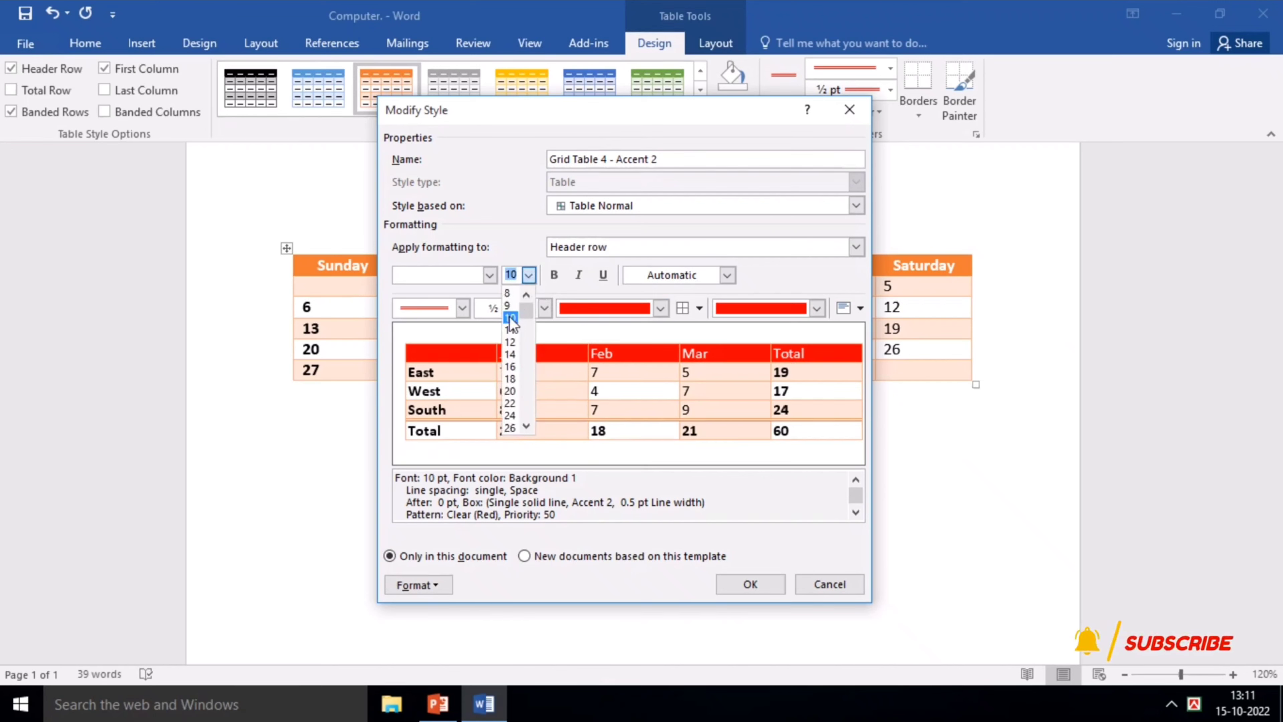
click(509, 330)
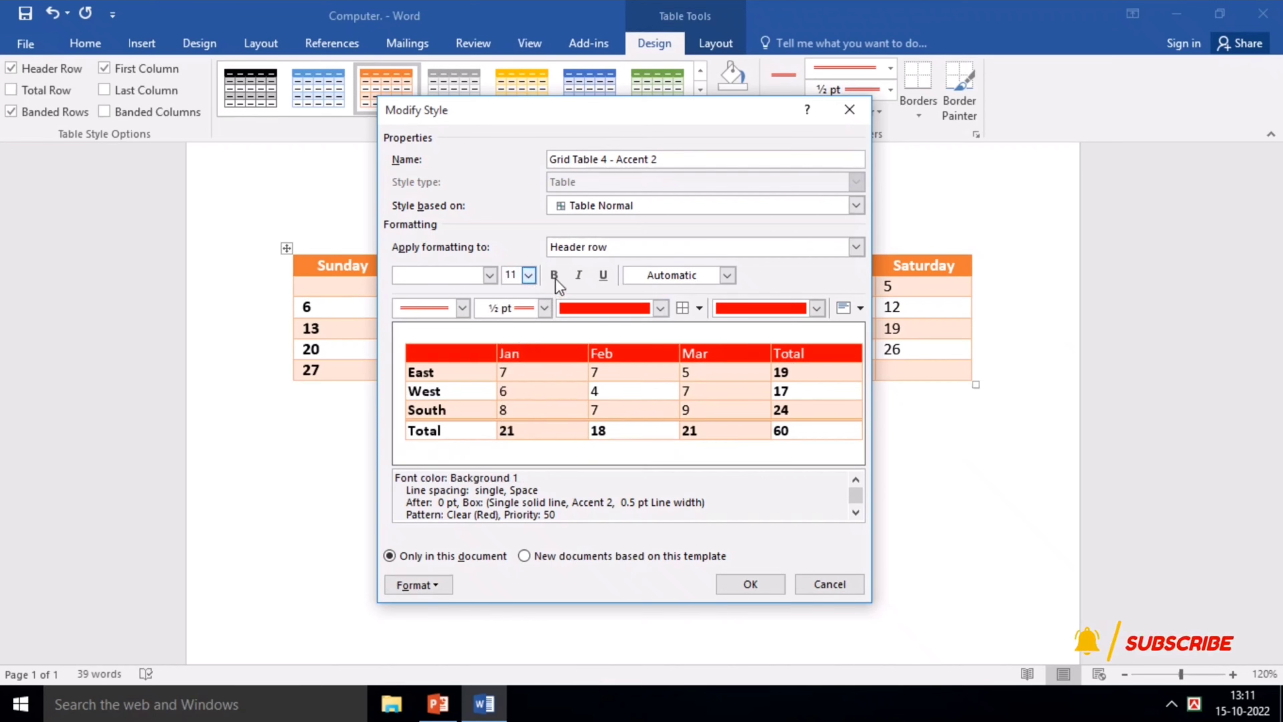
click(554, 275)
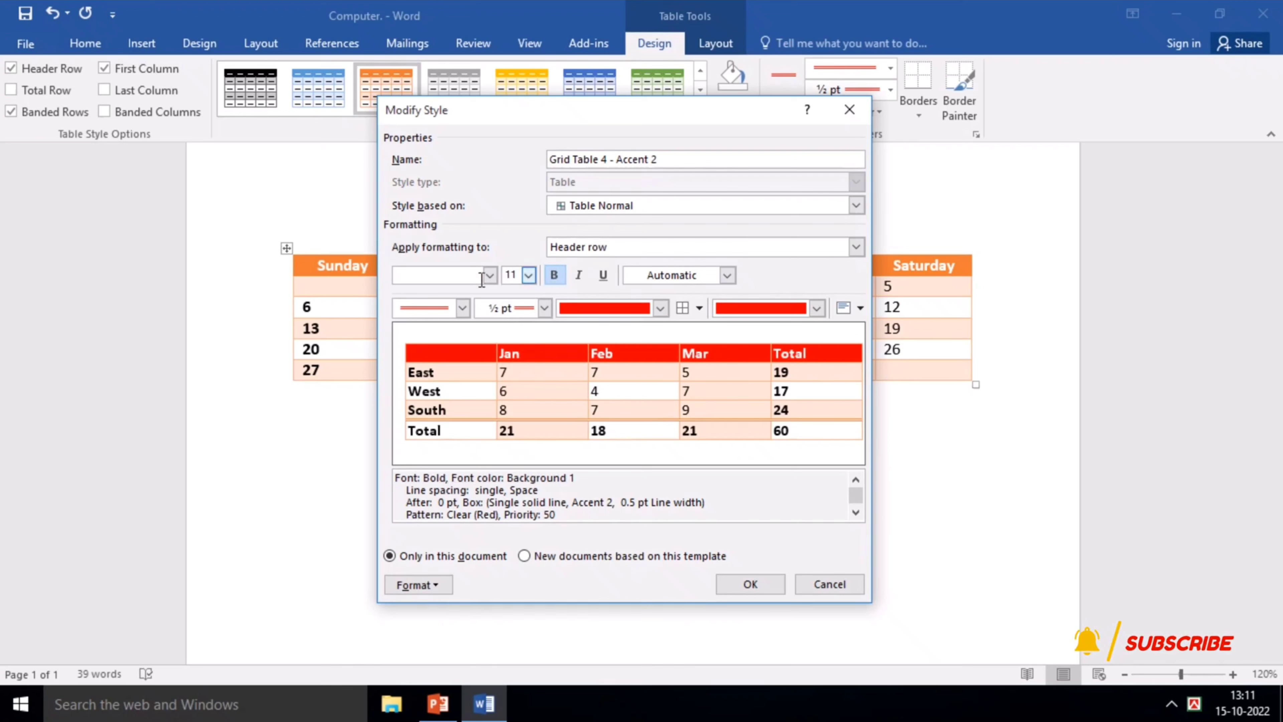
Set the header text font to Calibri Light in Gold (Accent 4)
click(493, 275)
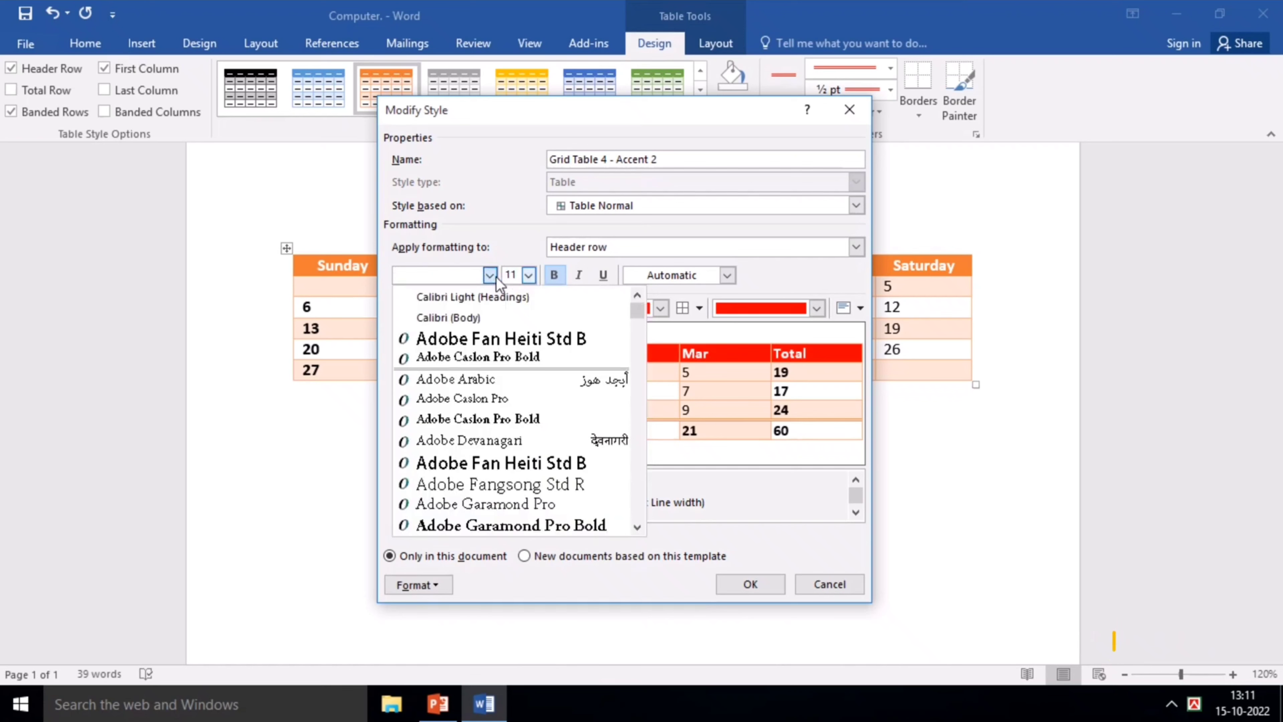
click(496, 277)
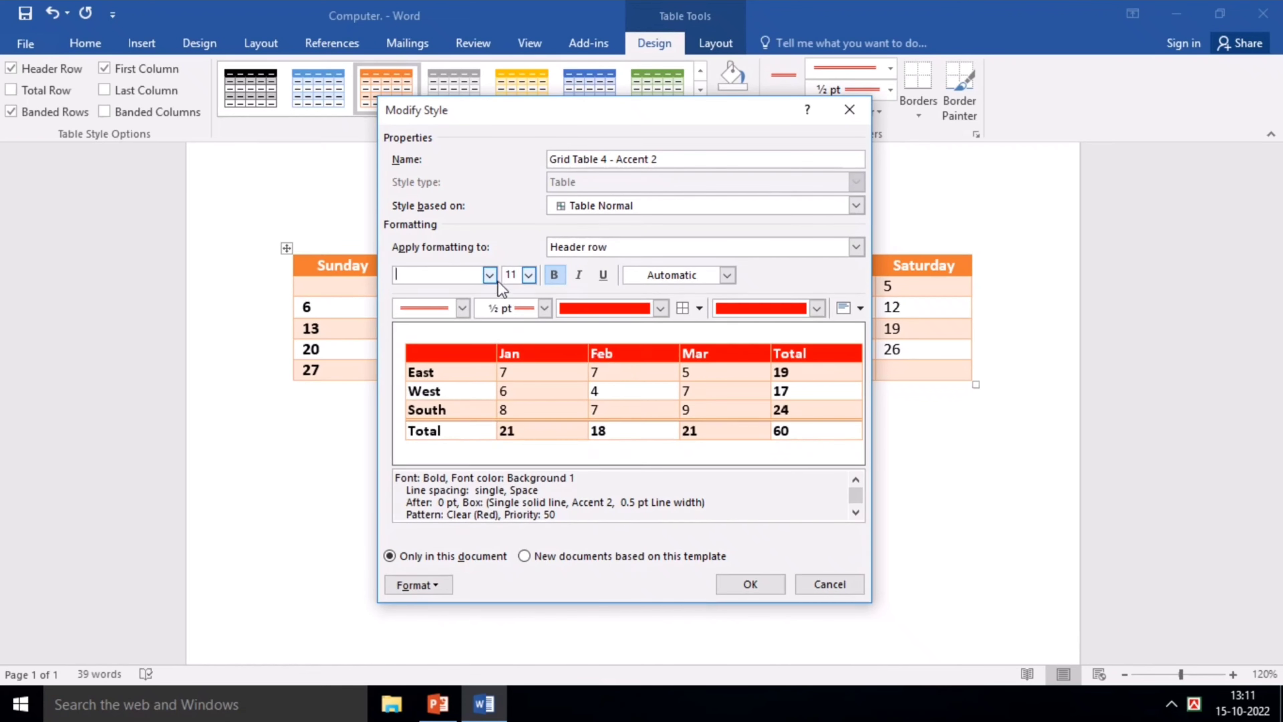
click(497, 280)
click(490, 276)
click(727, 274)
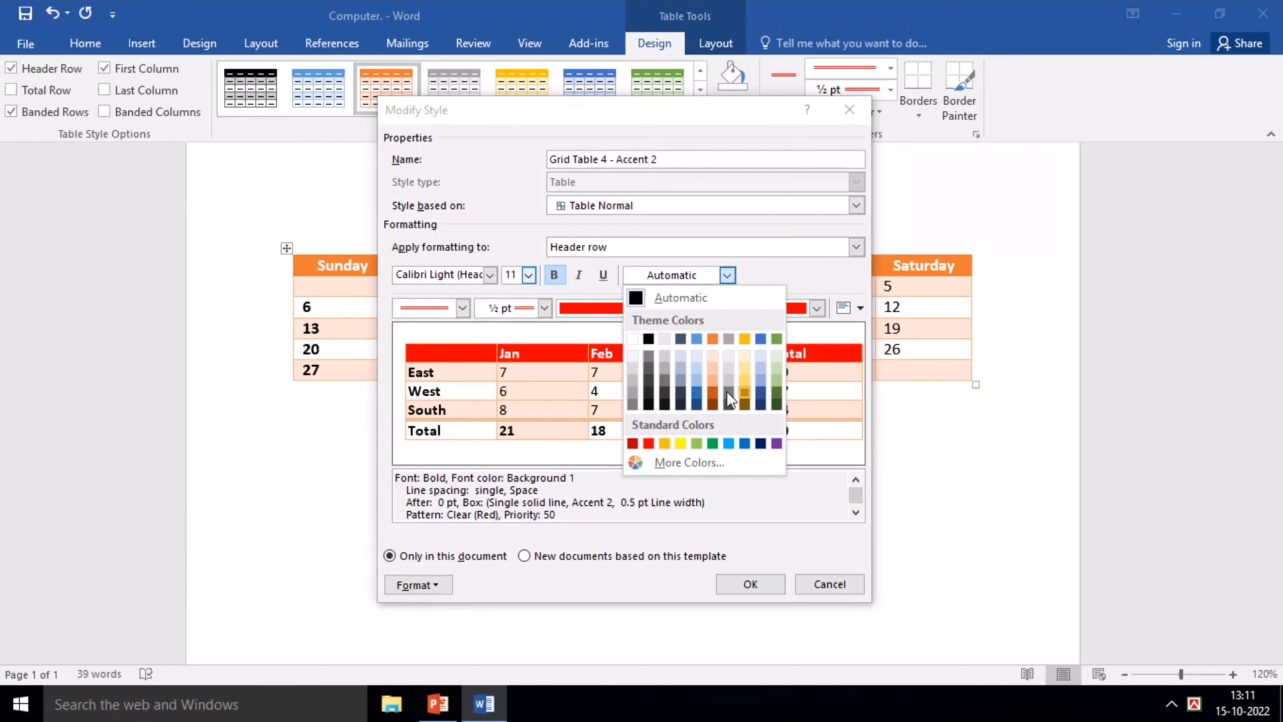
click(744, 382)
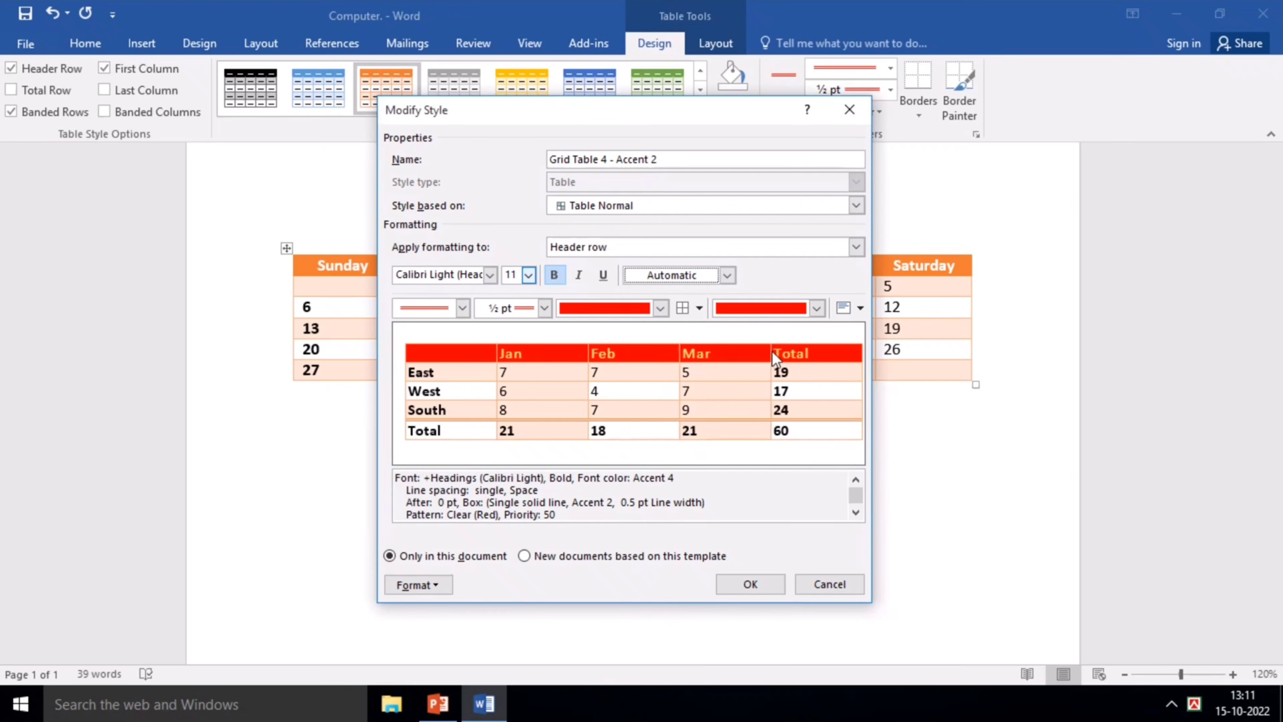
click(856, 246)
Give the total row black borders and black shading
click(583, 288)
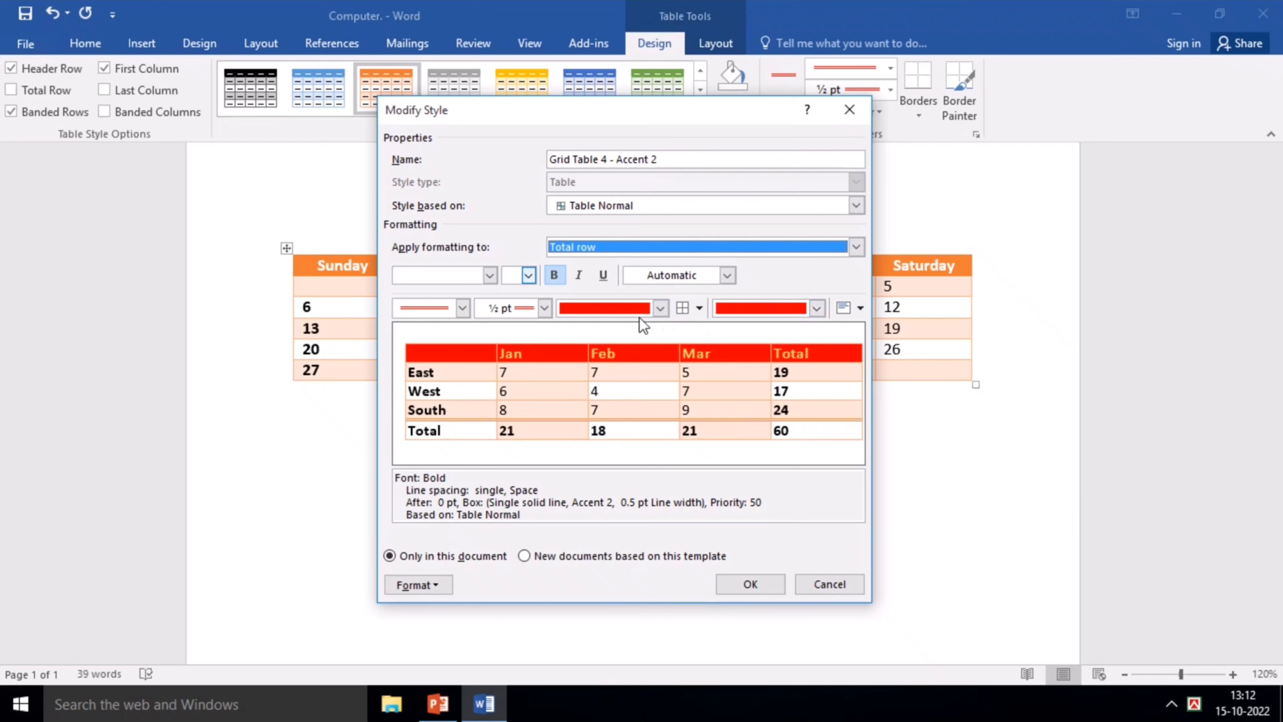
click(662, 309)
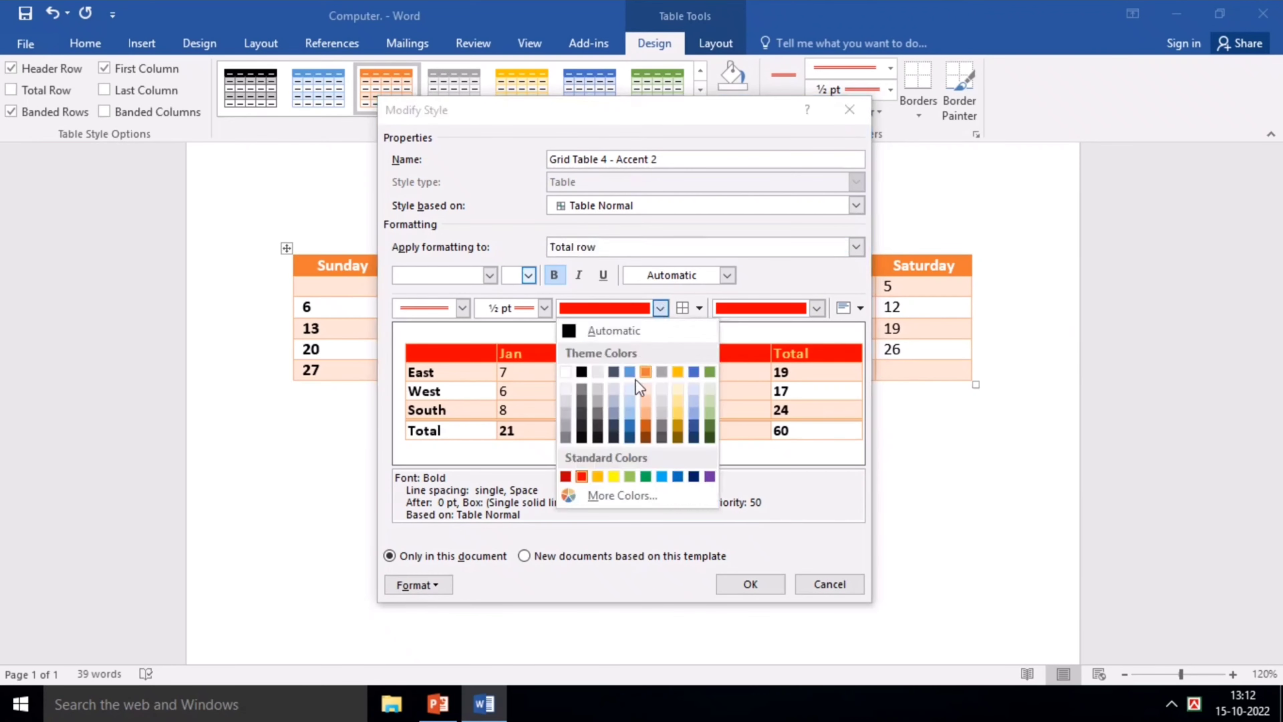
click(581, 372)
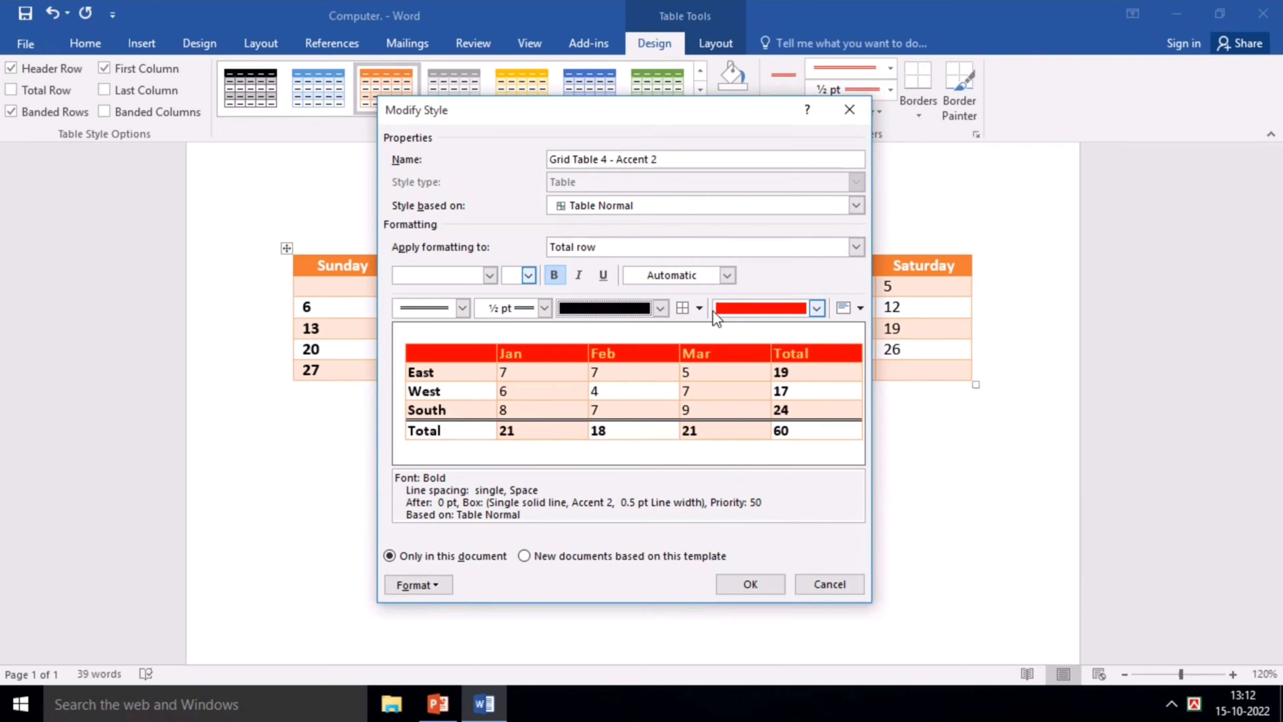
click(817, 308)
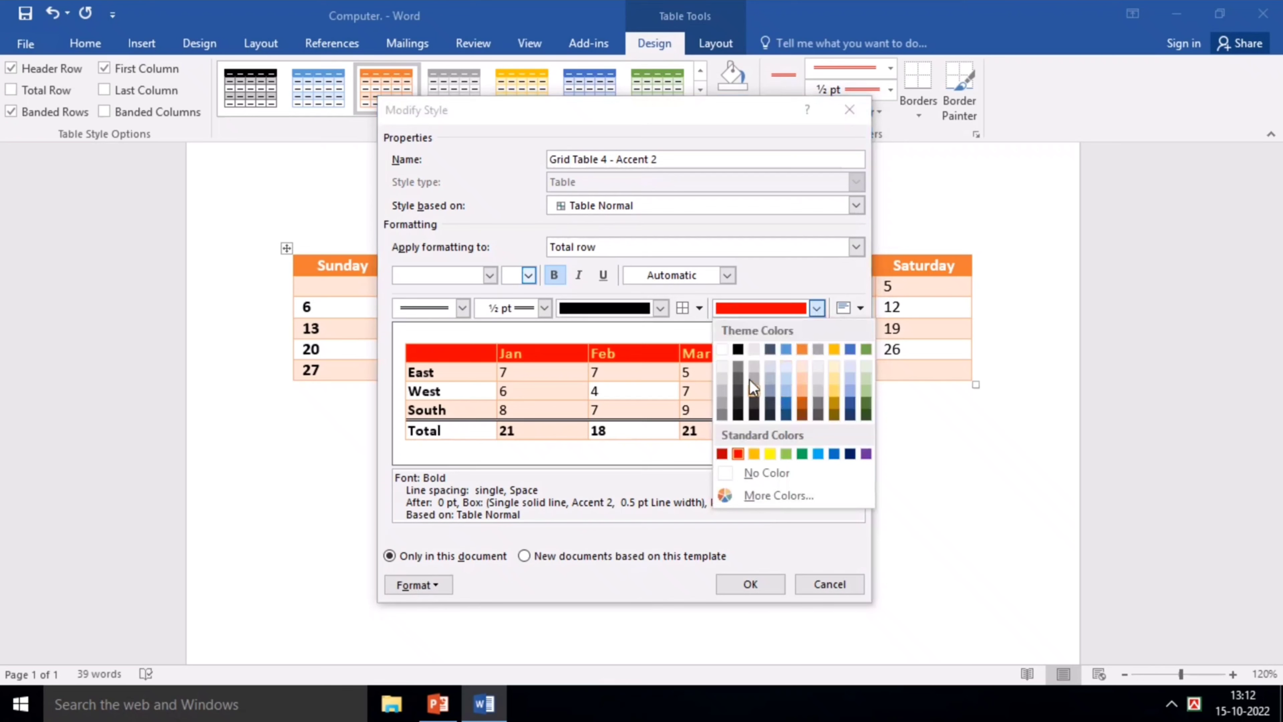
click(738, 349)
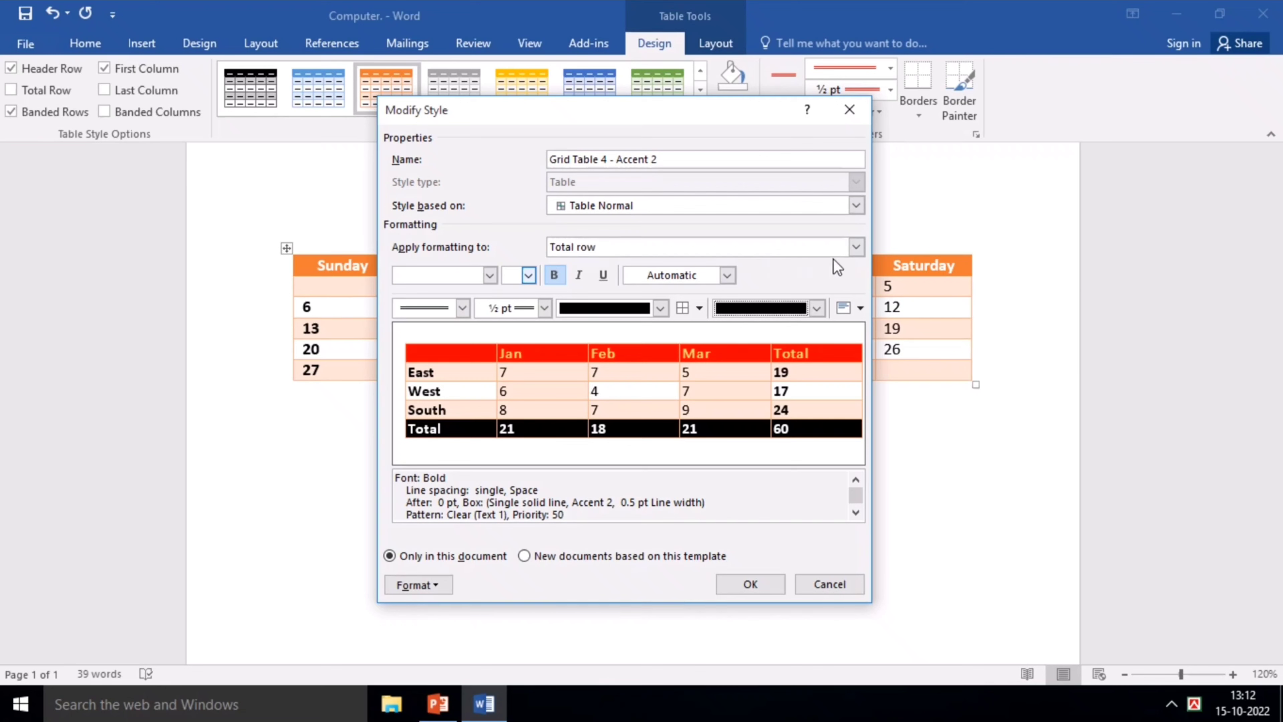
Give the first column green borders and light green shading
click(856, 247)
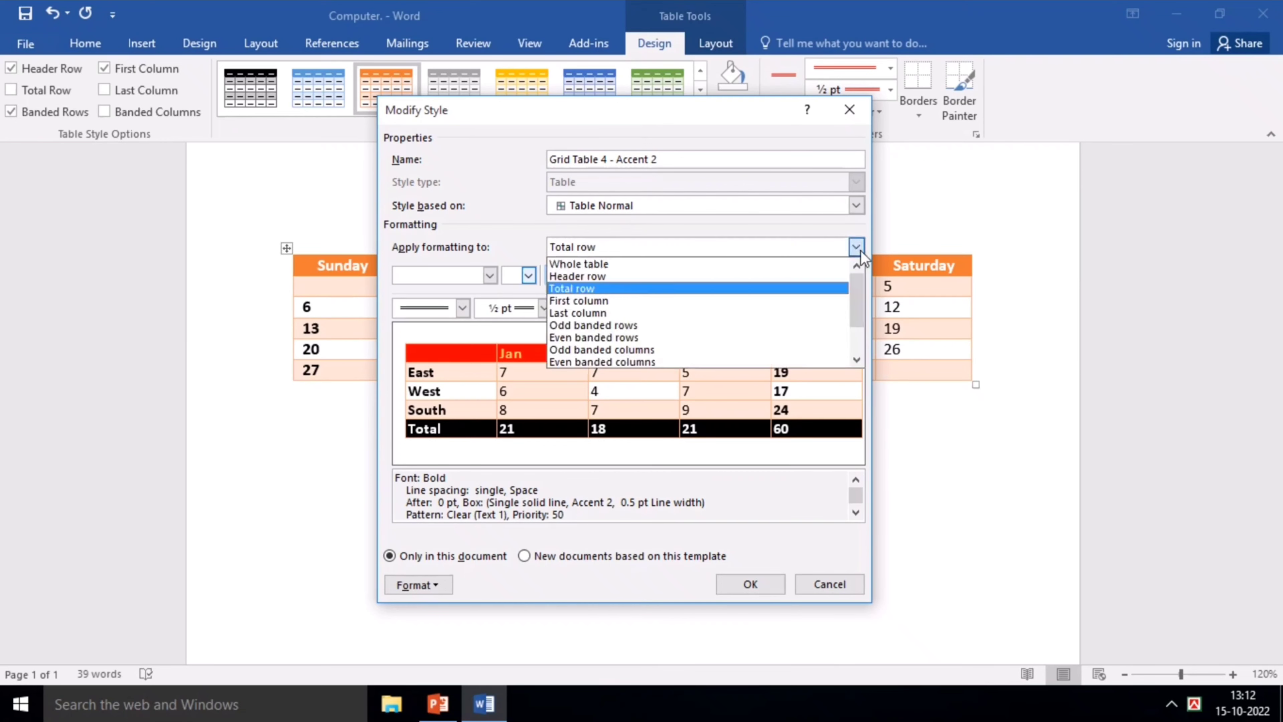
click(645, 302)
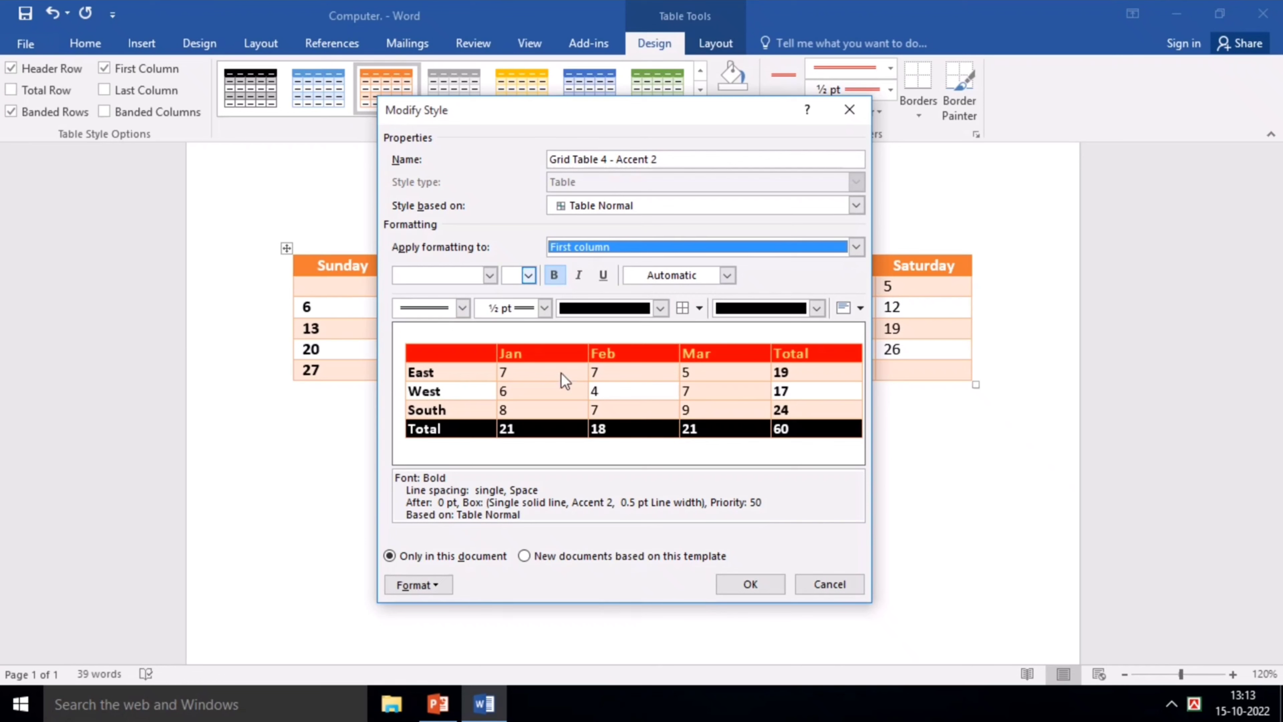
click(661, 308)
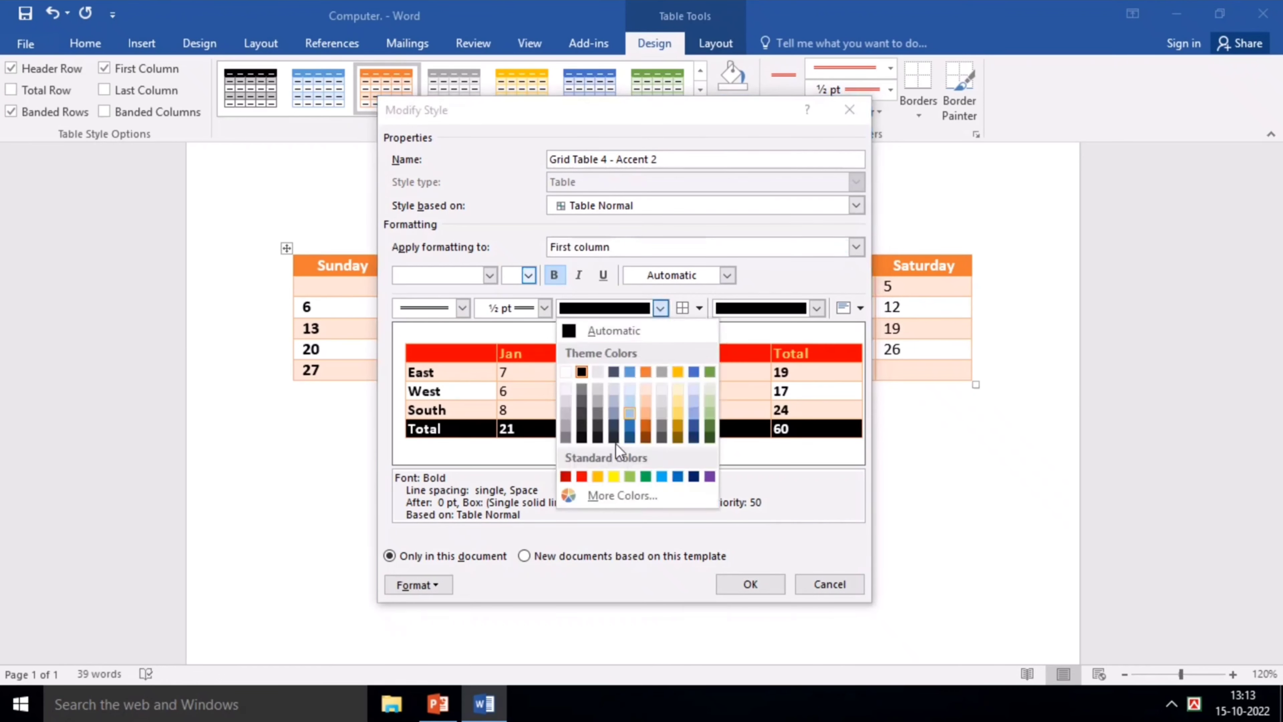
click(630, 477)
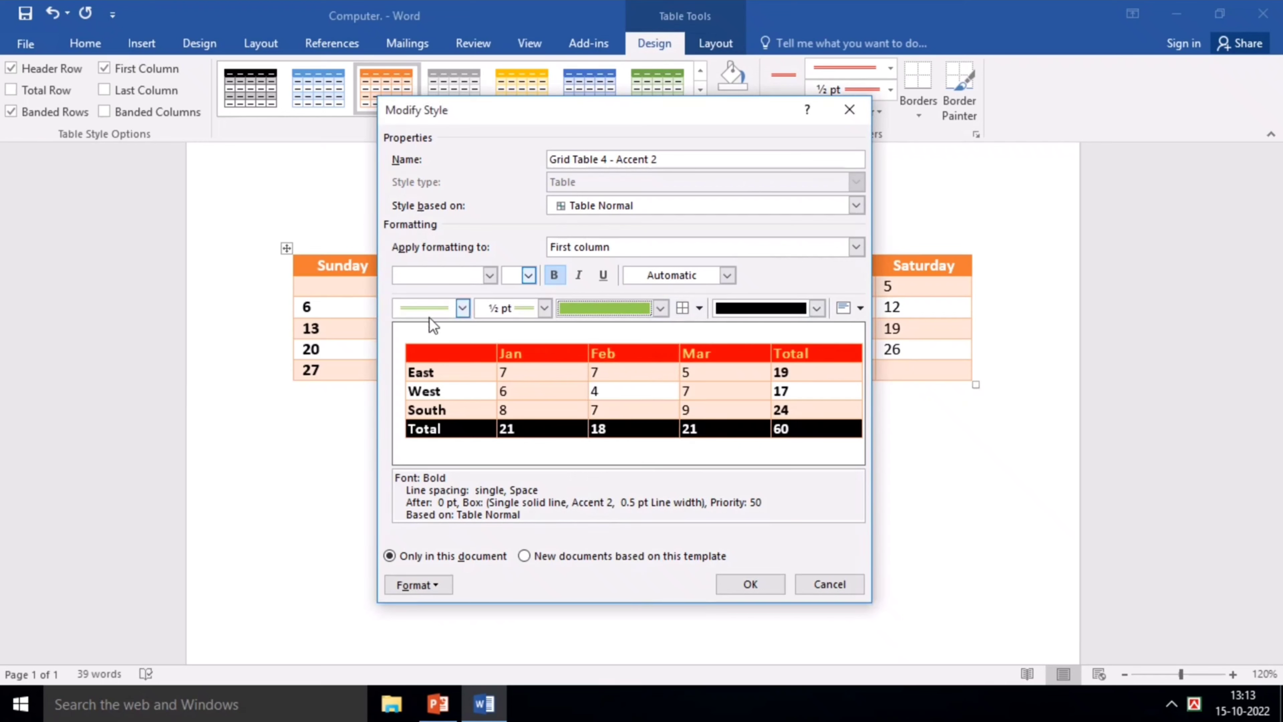
click(816, 308)
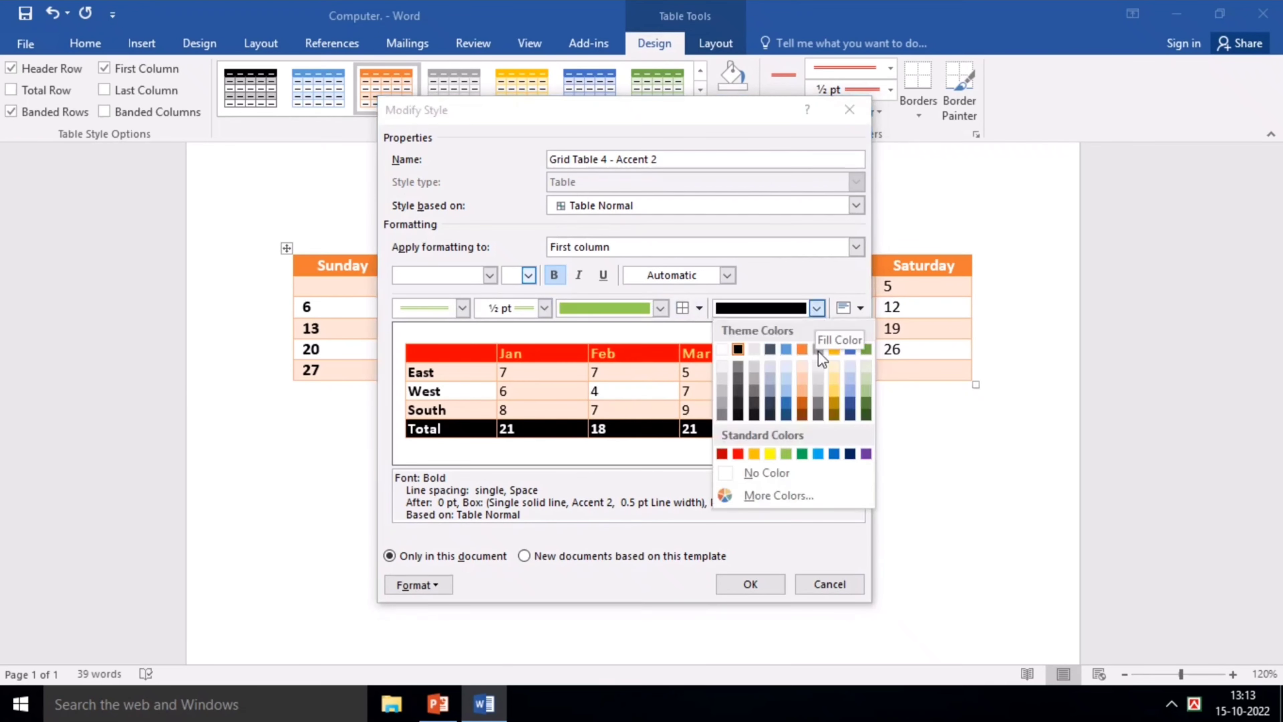
click(787, 453)
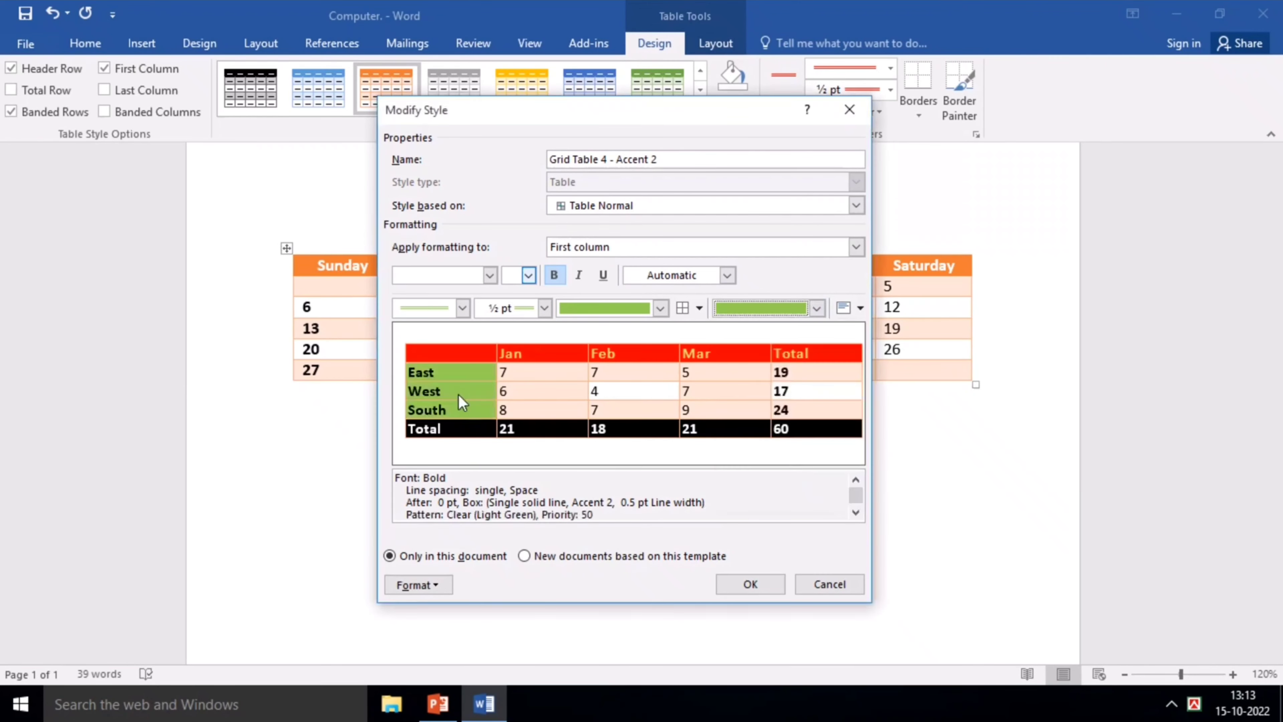
Shade the last column light blue
click(856, 247)
click(628, 314)
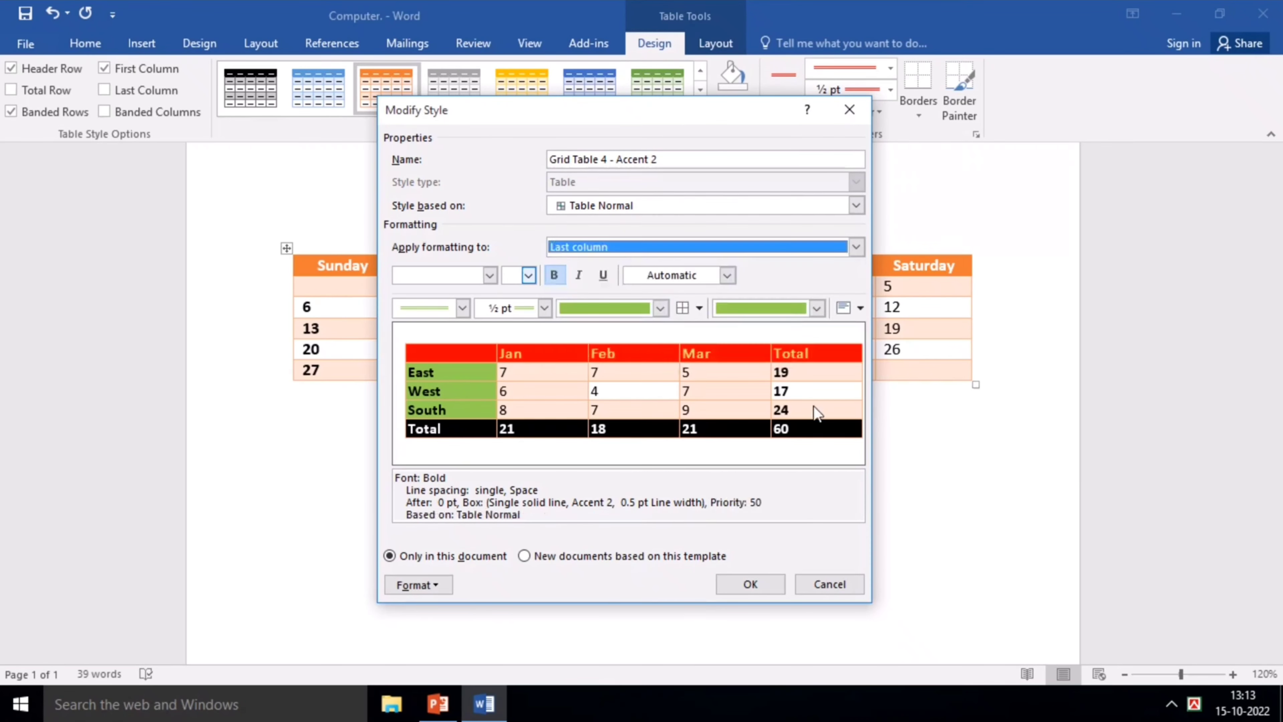
click(817, 307)
click(787, 398)
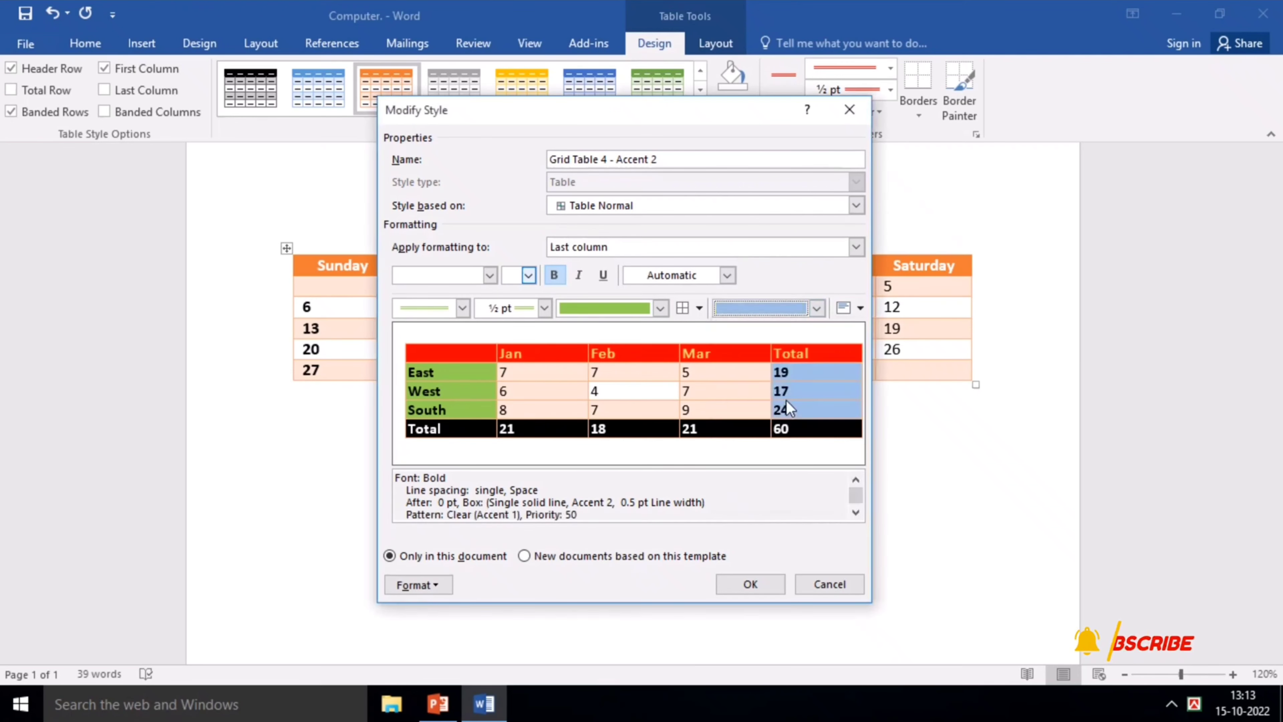
Shade the table style's odd banded rows gray (Background 2)
click(856, 246)
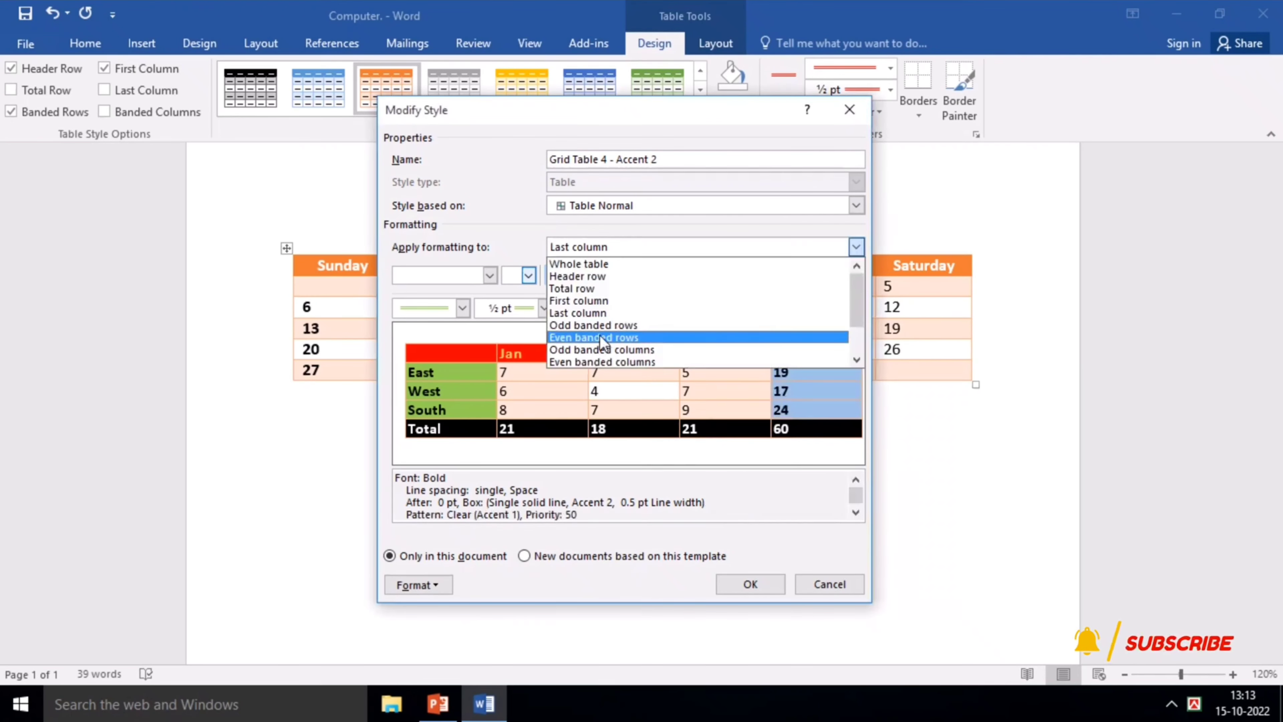
click(647, 326)
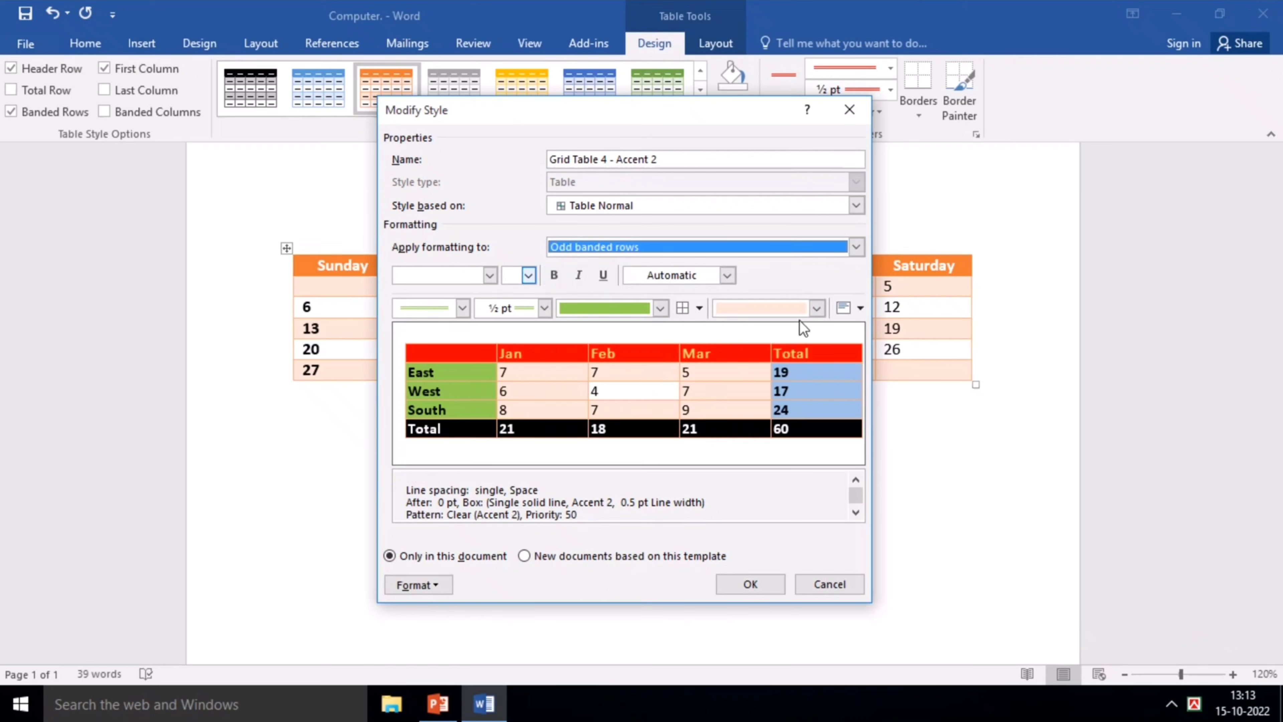
click(817, 308)
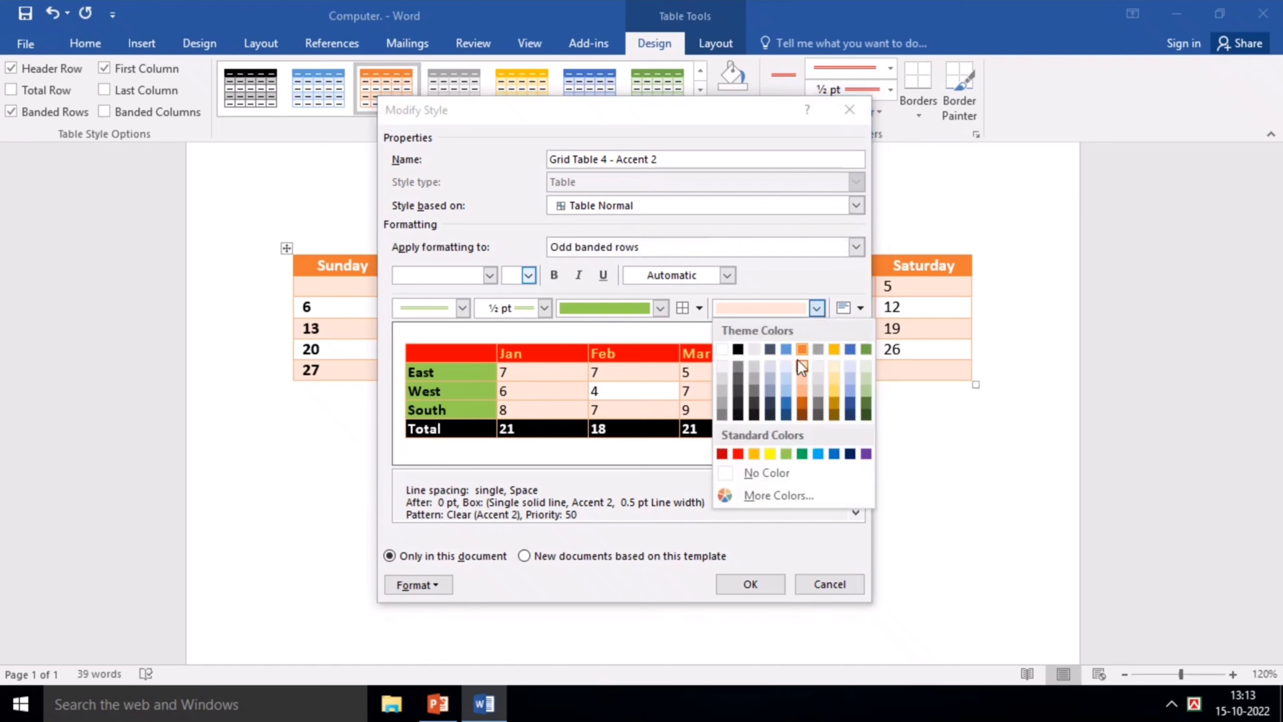
click(755, 378)
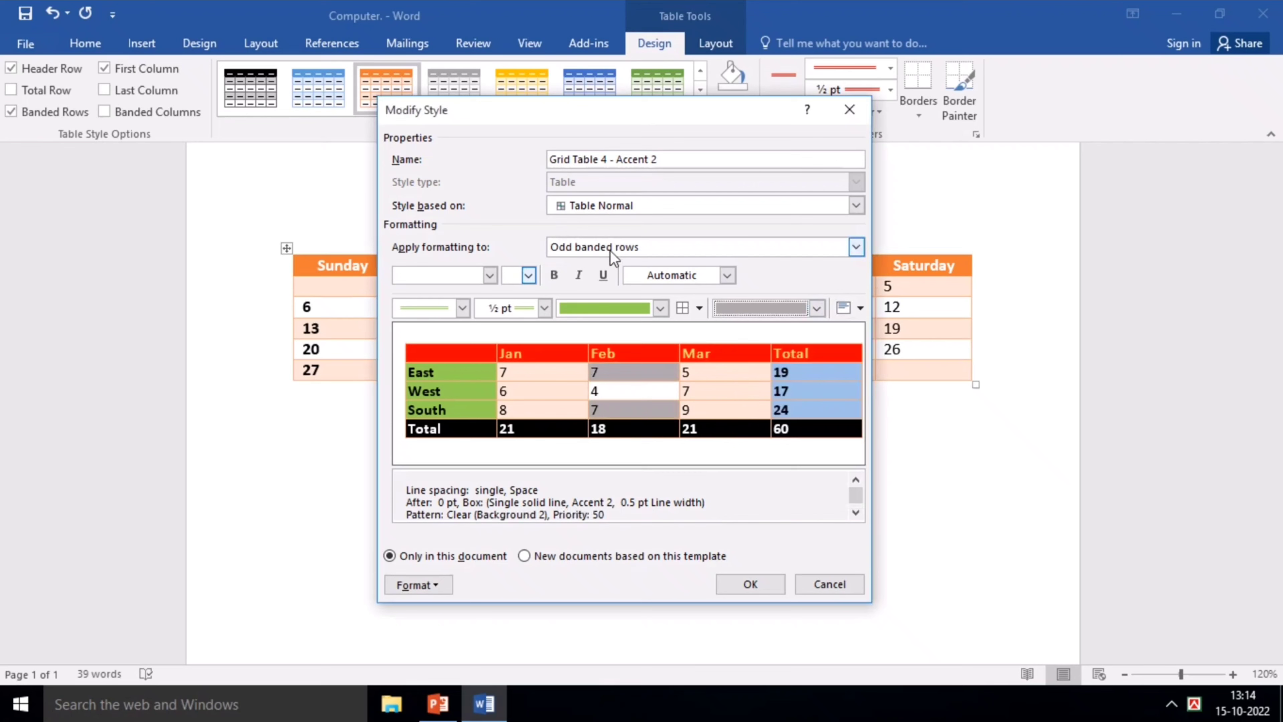
Shade the even banded rows white (Background 1)
click(856, 247)
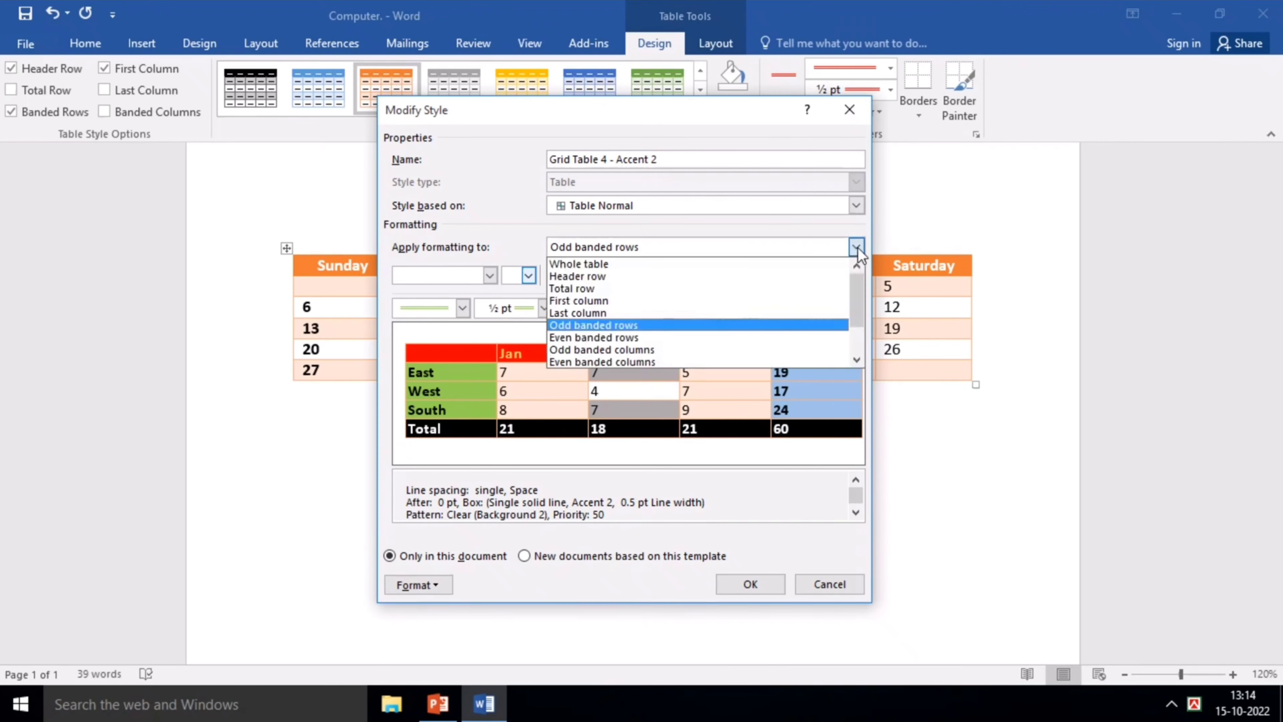
click(632, 338)
click(817, 308)
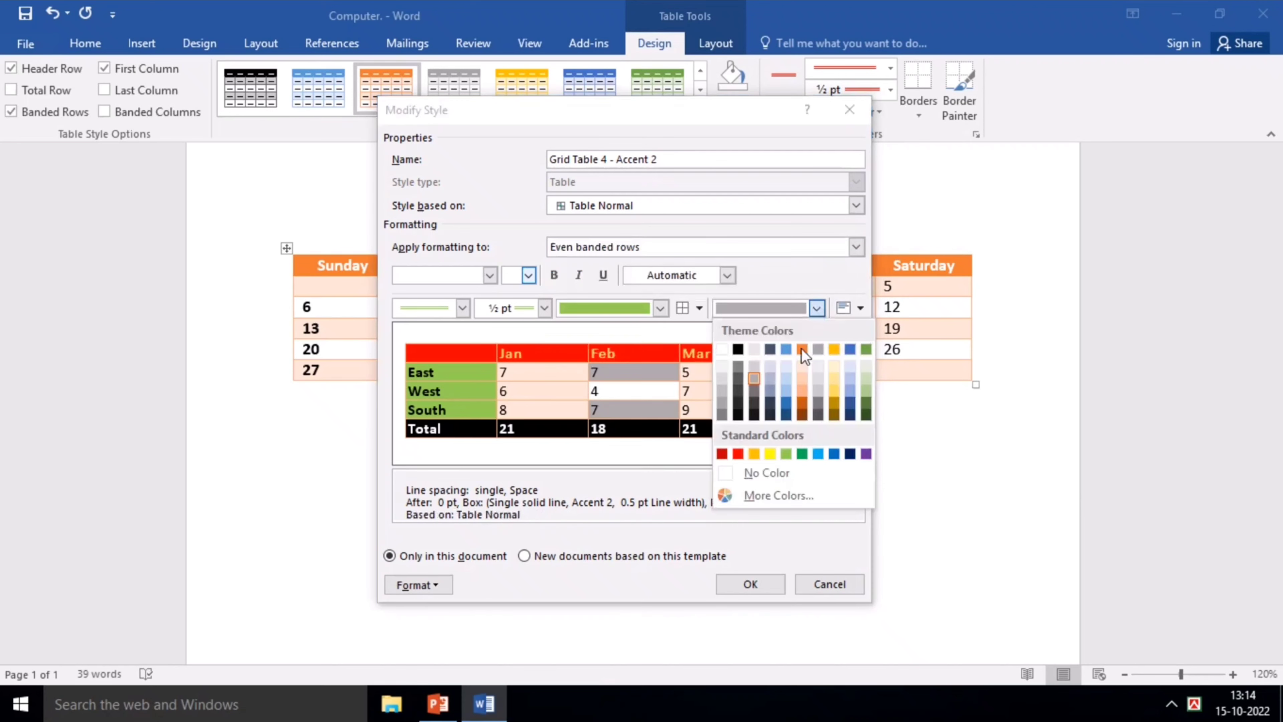
click(721, 349)
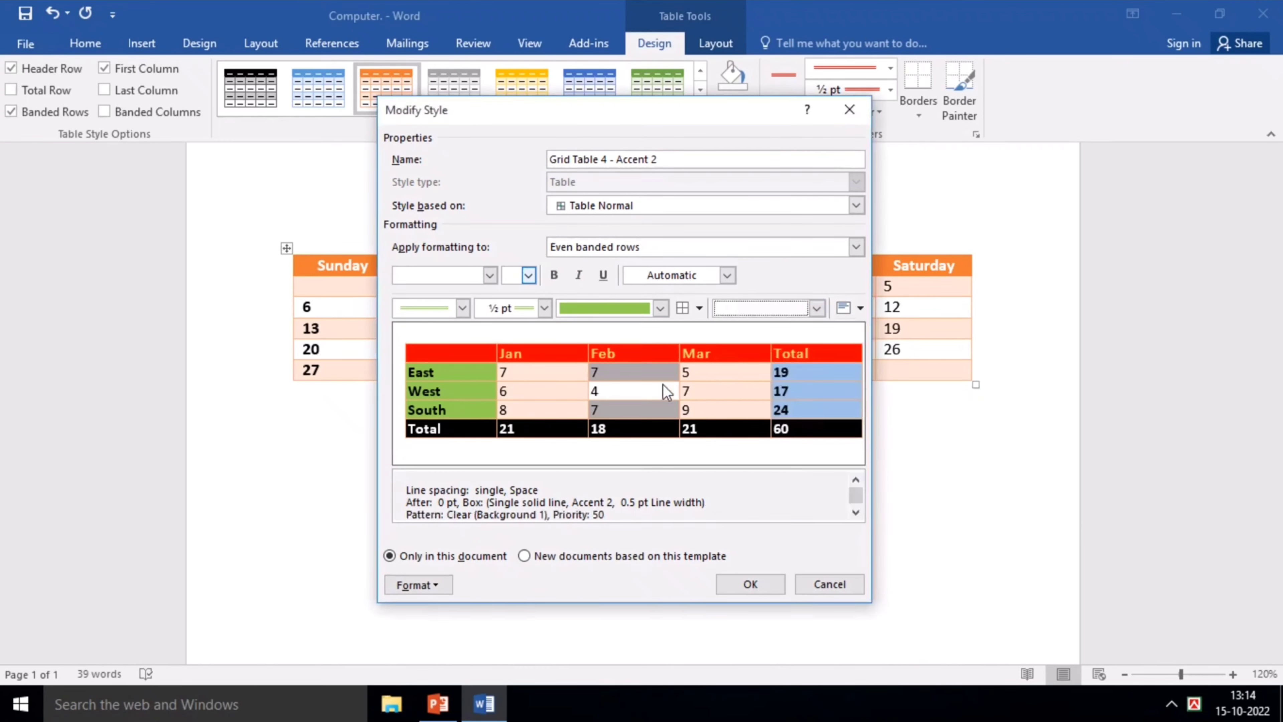
click(855, 248)
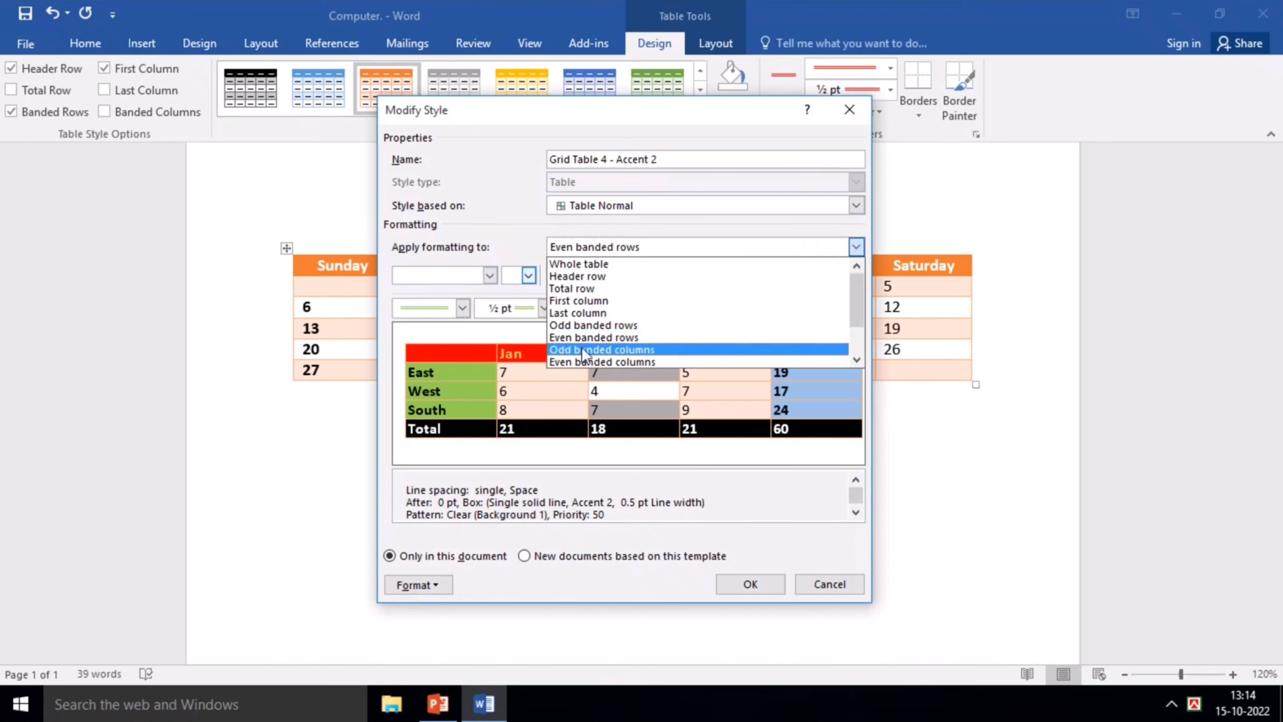
Fill the table style's odd banded columns with light orange
click(631, 349)
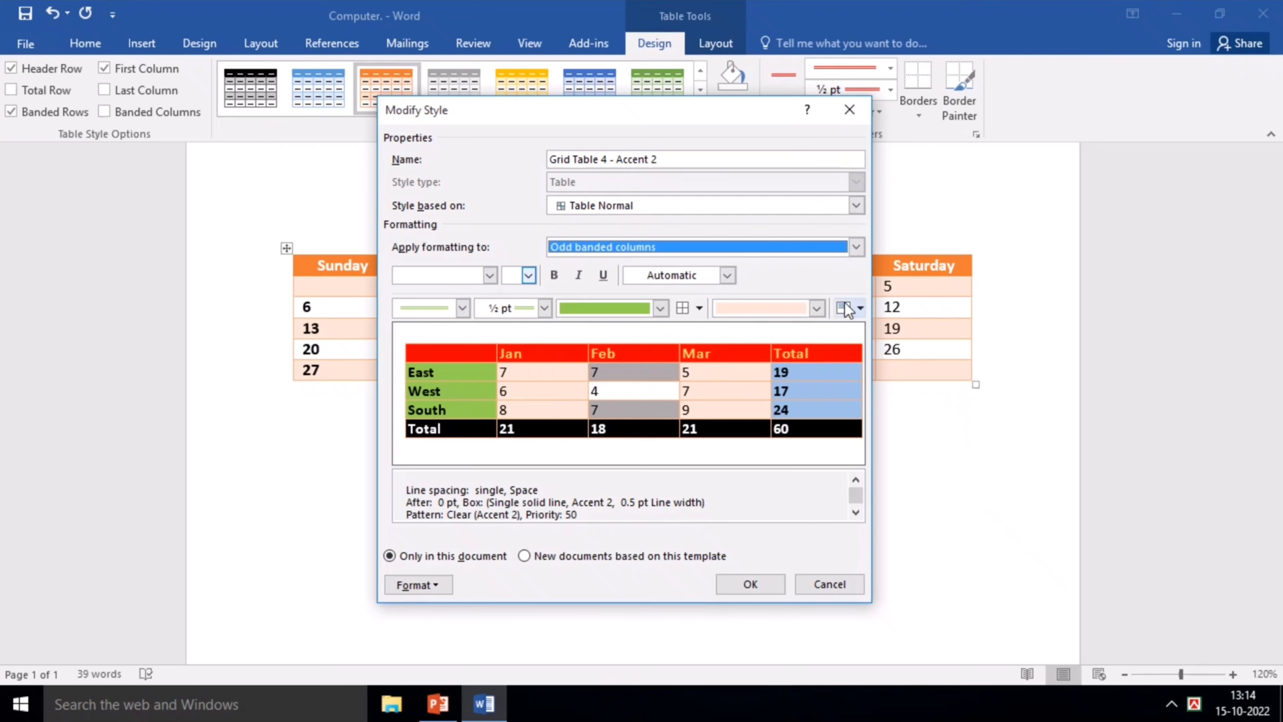
click(817, 307)
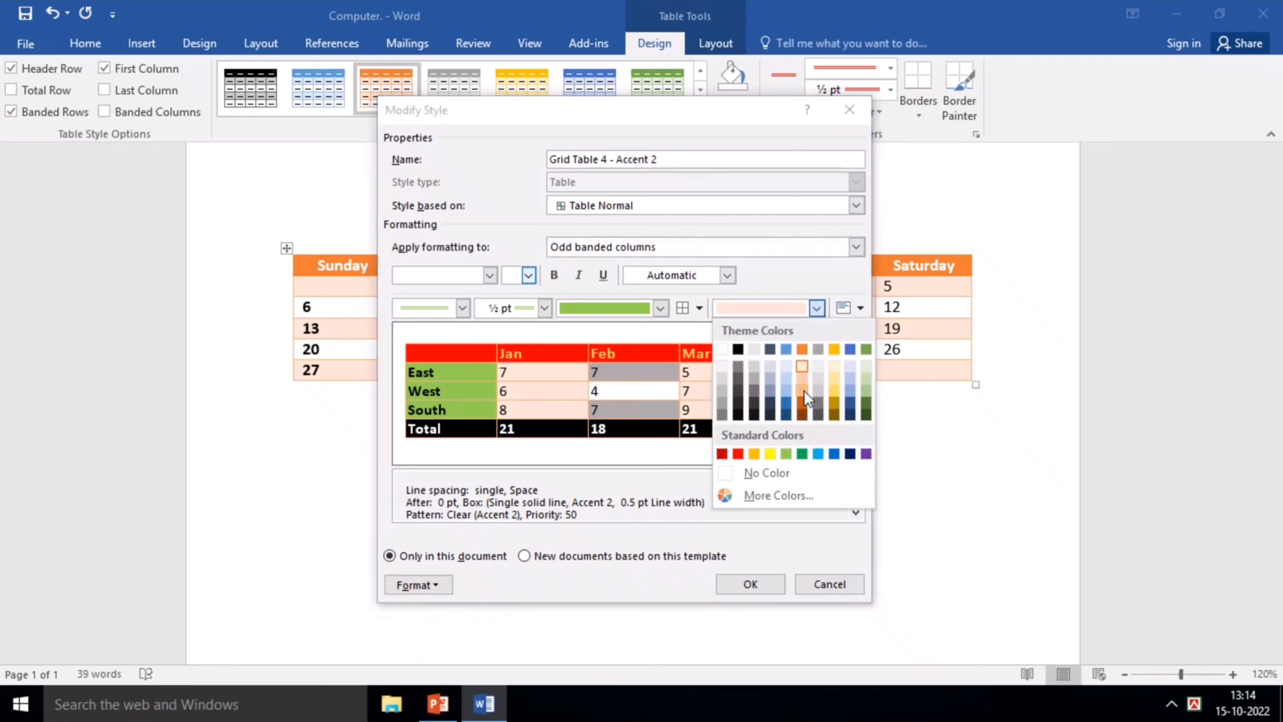
click(803, 391)
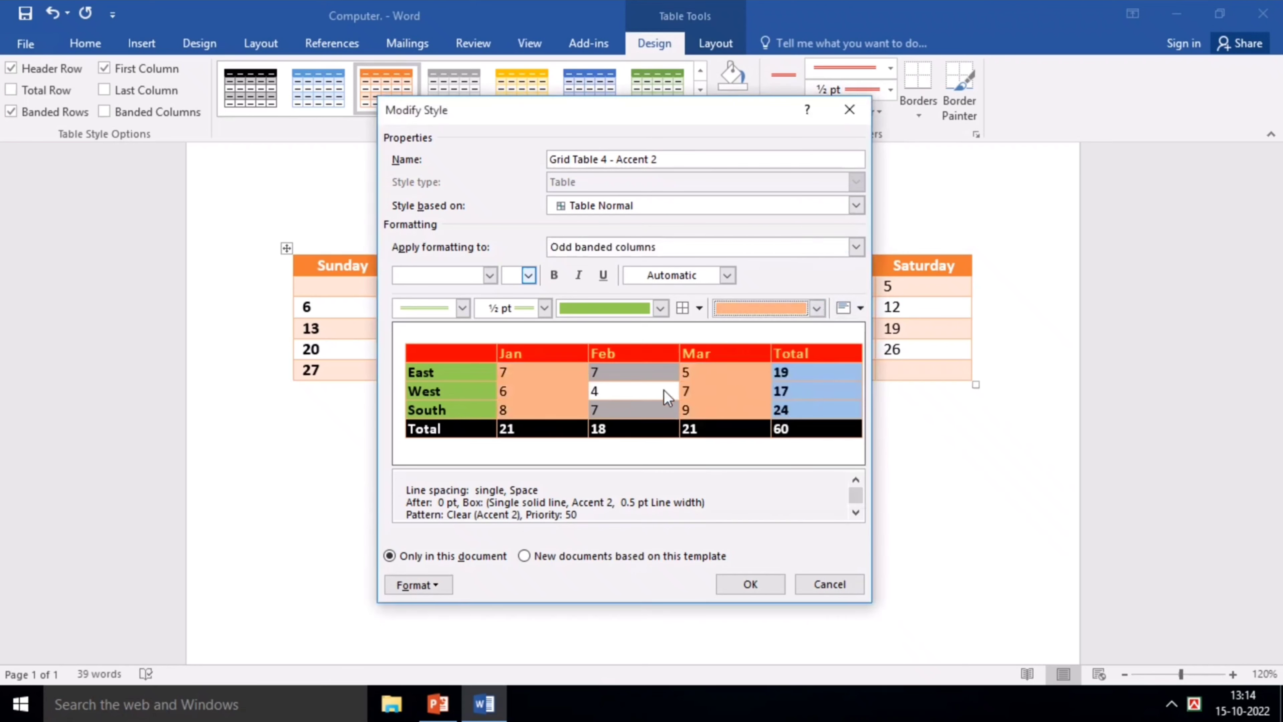
Fill the even banded columns with dark gold
key(alt+p)
key(Down)
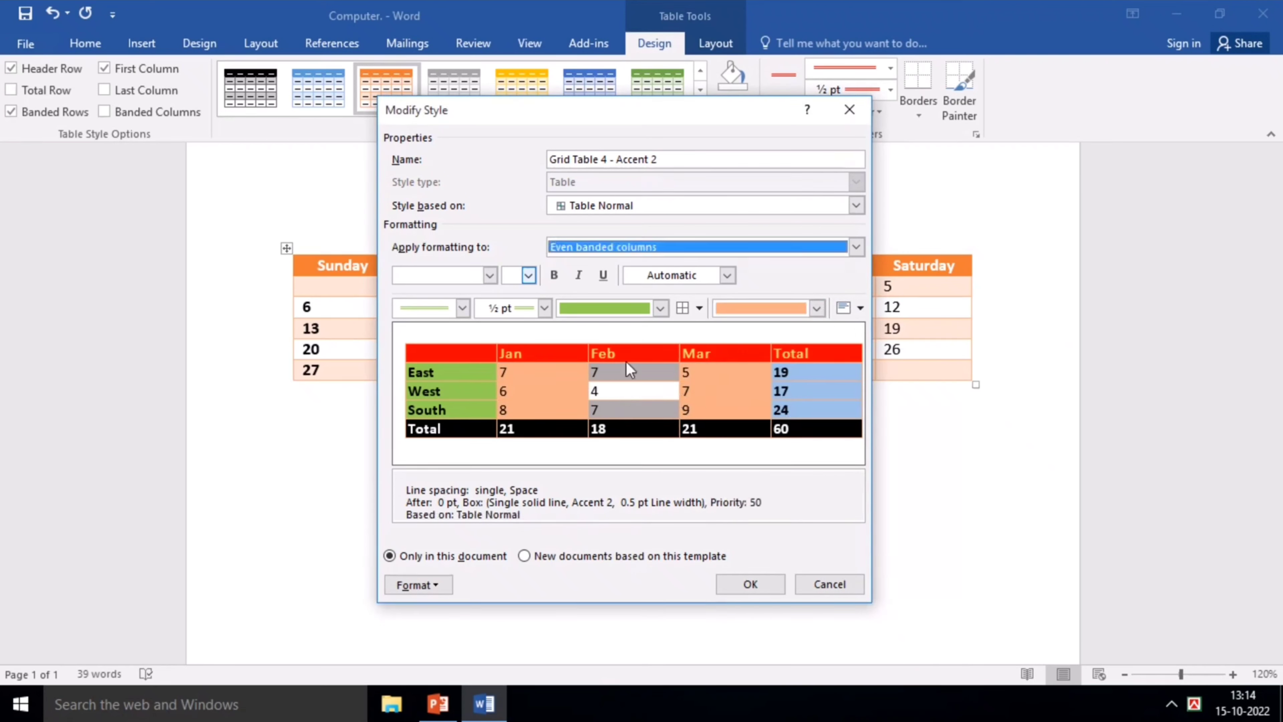
click(856, 248)
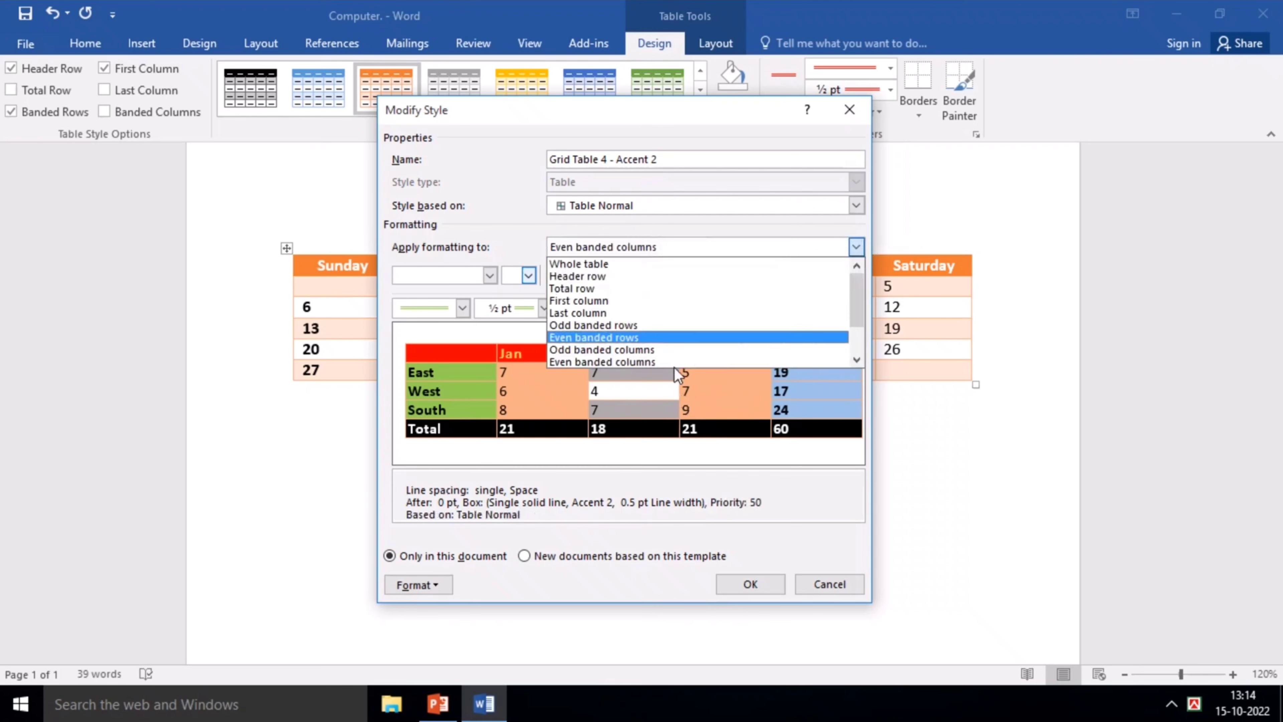
click(619, 360)
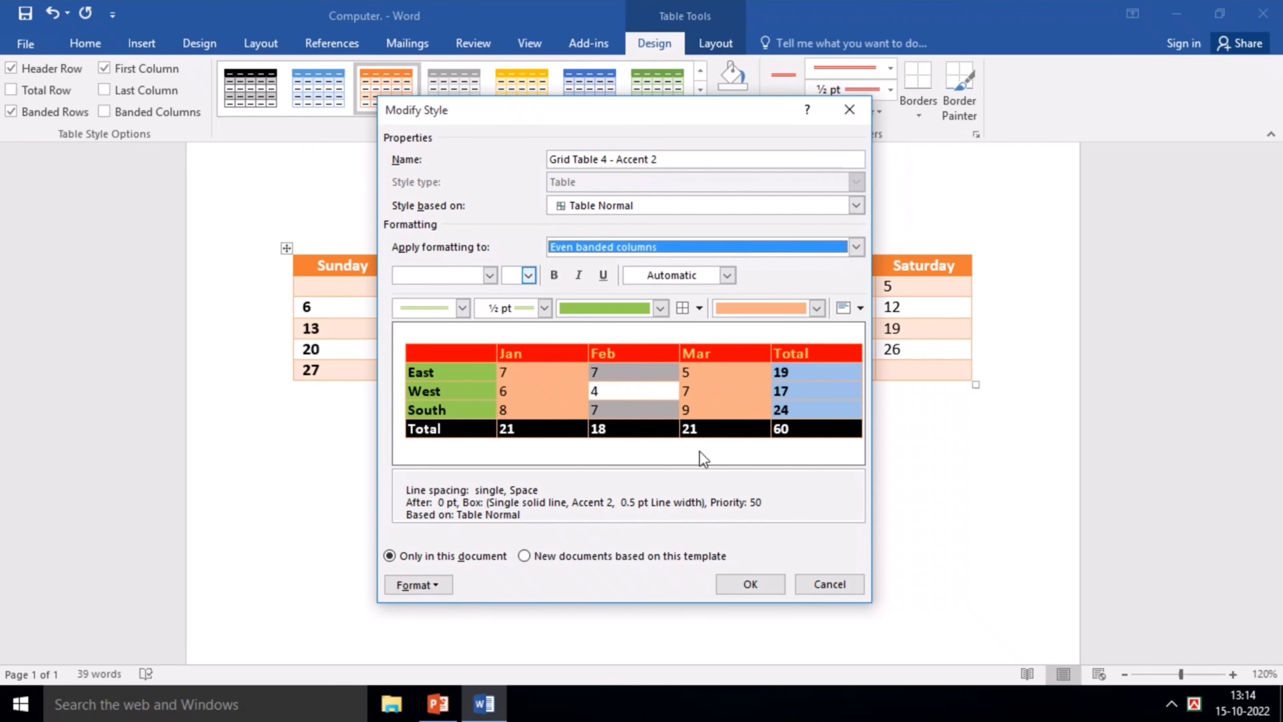
click(817, 308)
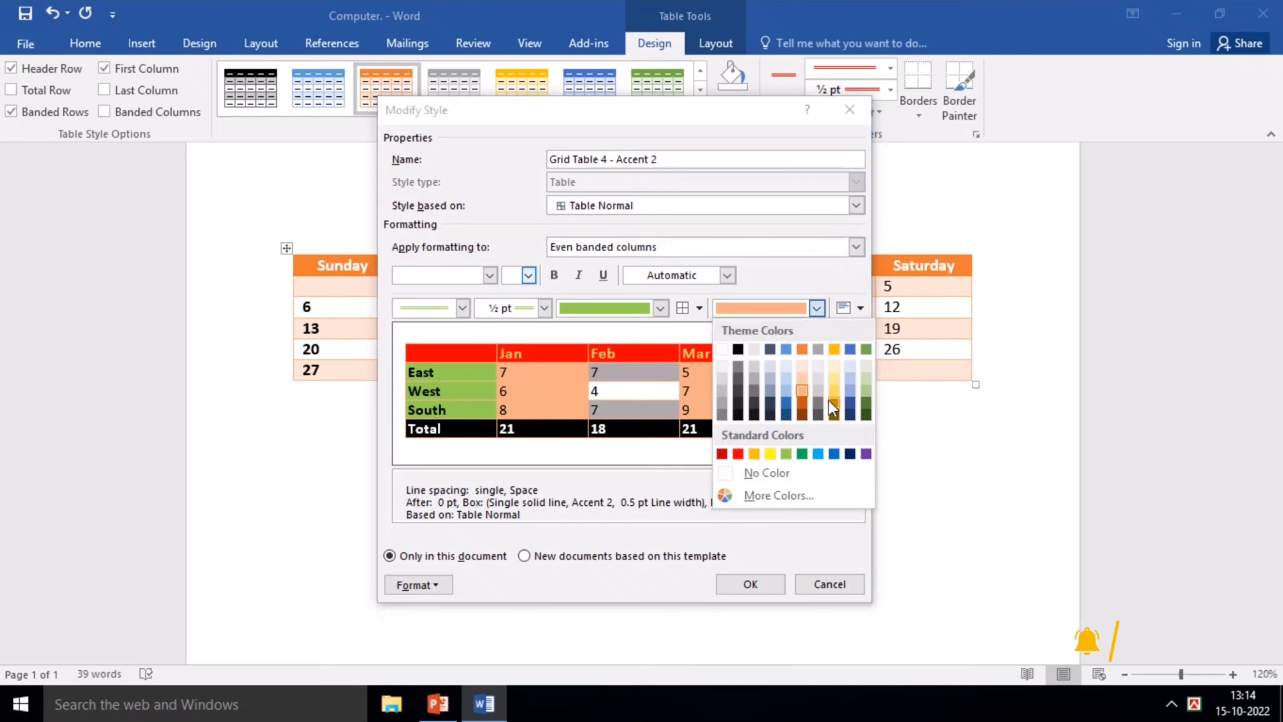
click(834, 399)
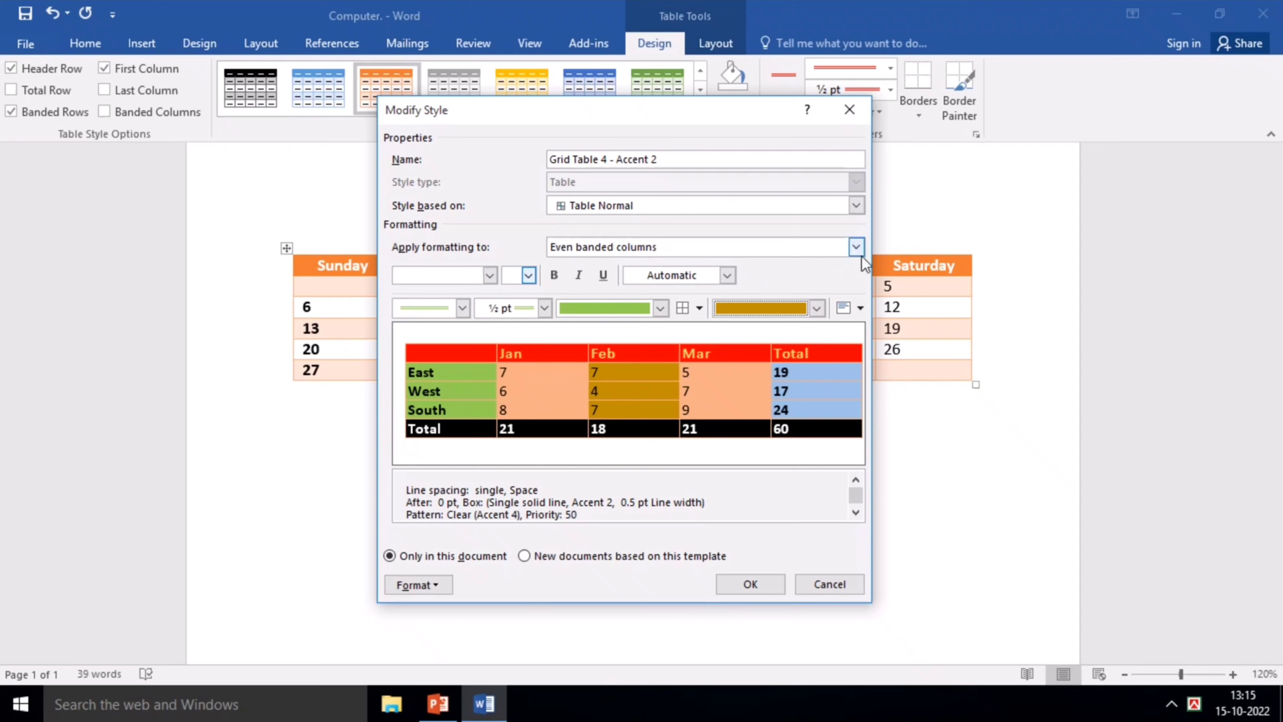
Set the total row font colour to red and confirm the modified style on the Calendar table
click(857, 247)
click(650, 290)
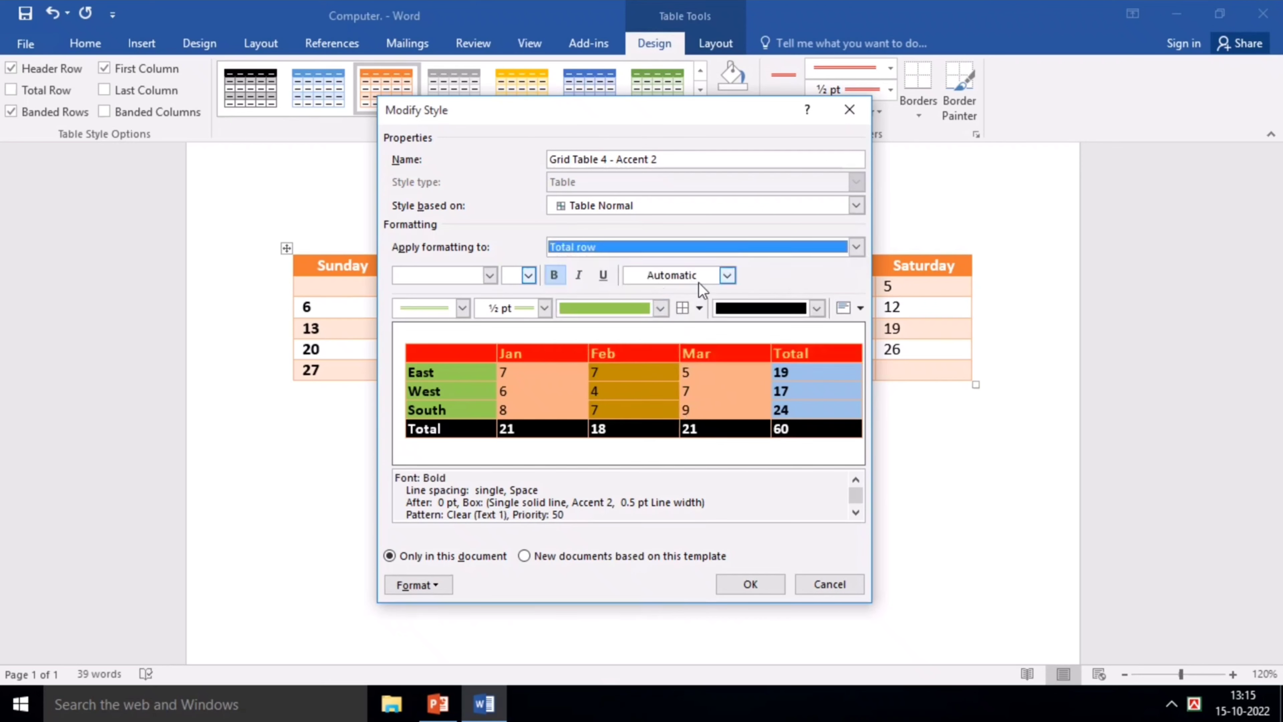
click(728, 275)
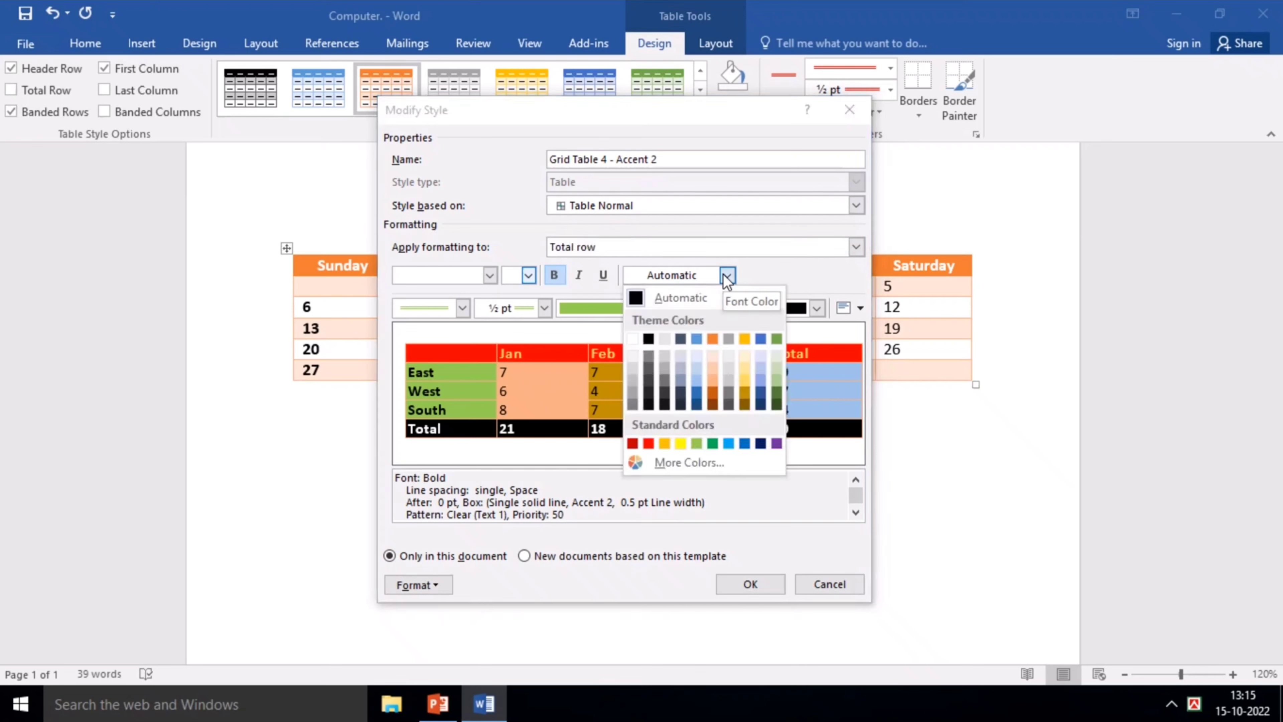
click(649, 444)
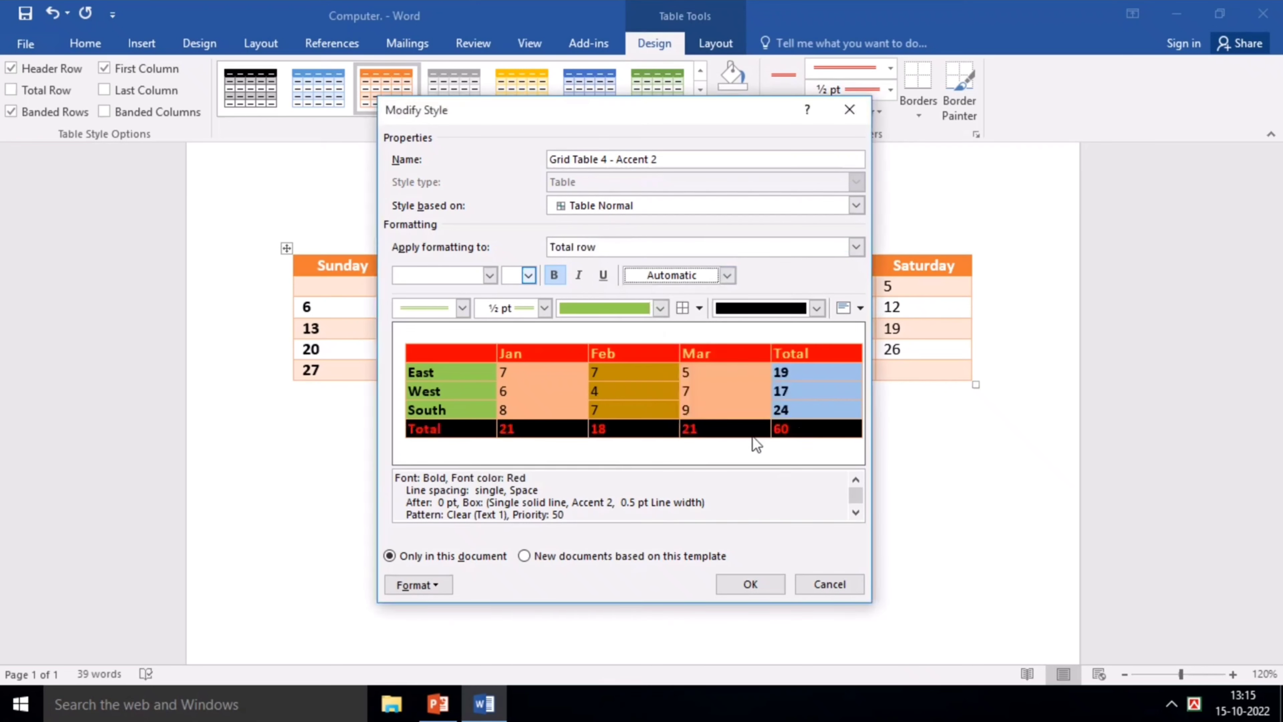
click(755, 586)
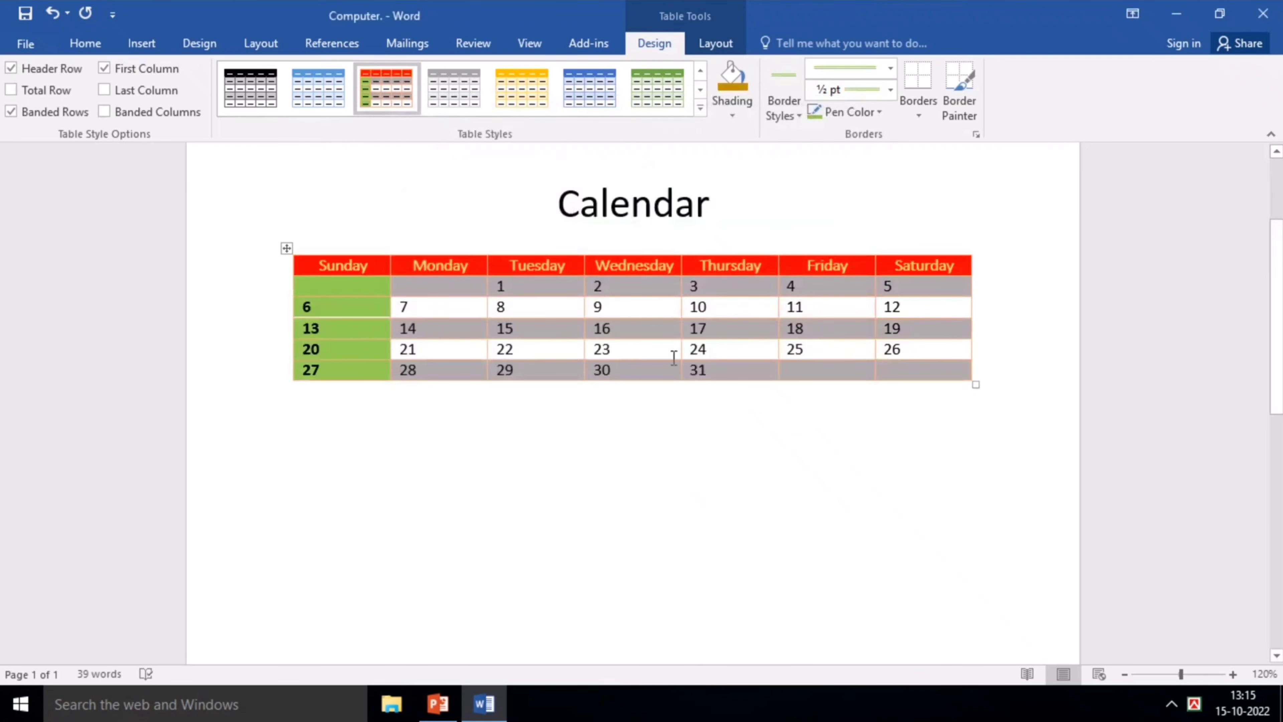
click(668, 327)
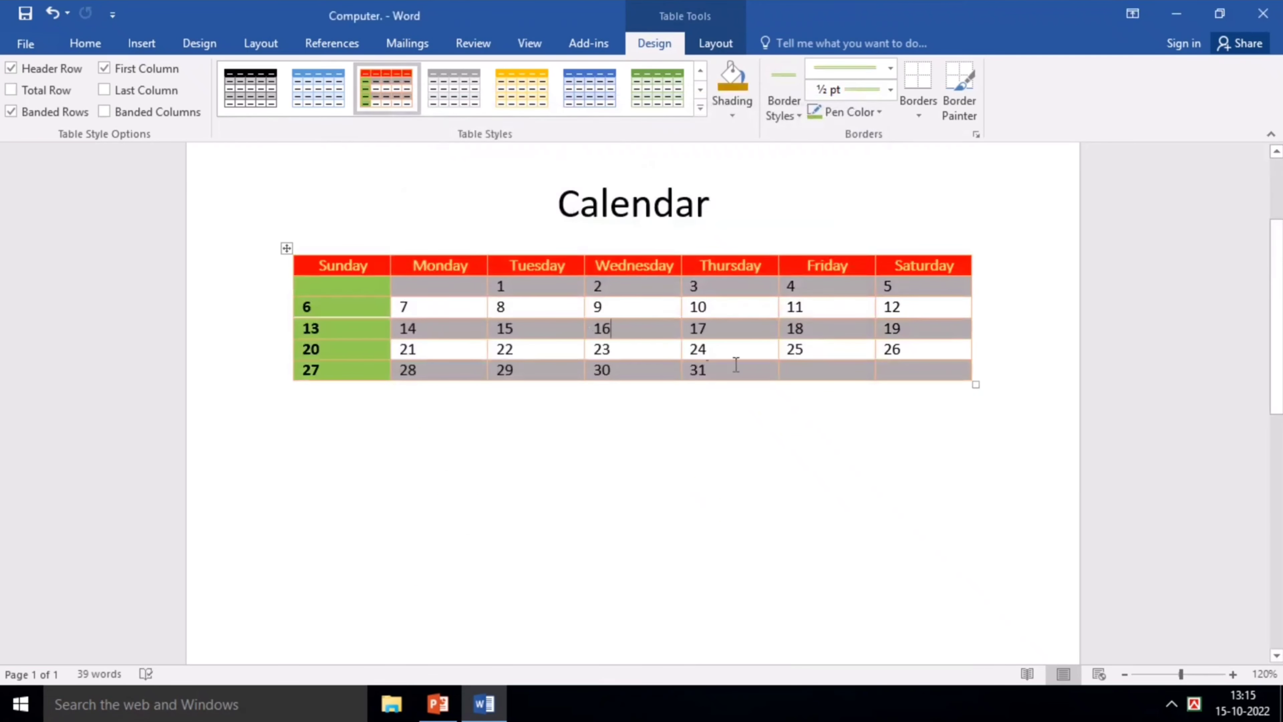